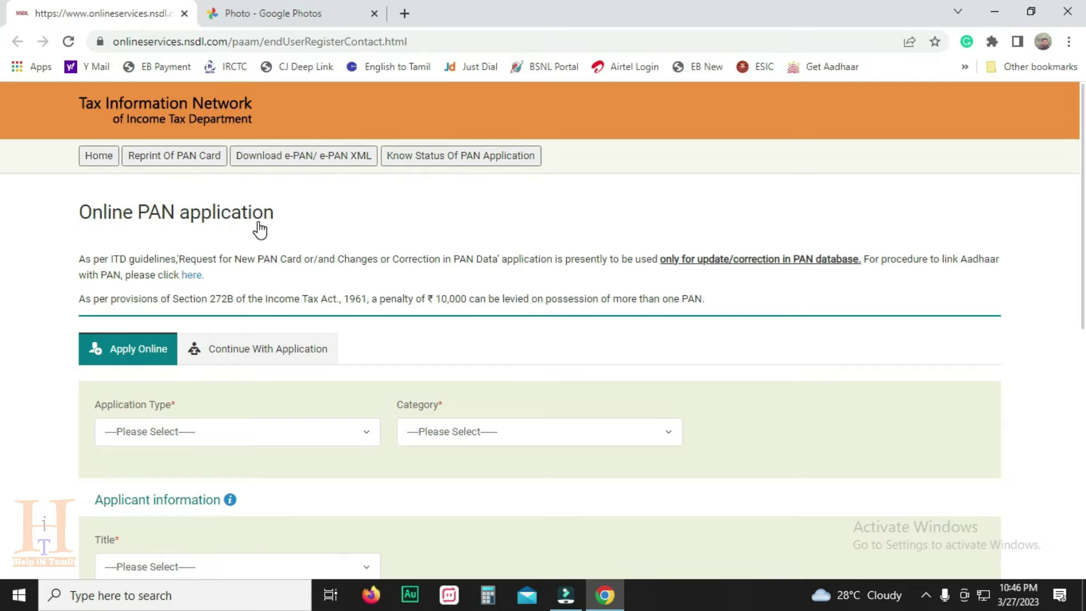
Step: Set the application type to Changes or Correction and the category to INDIVIDUAL
scroll(260, 229, "down", 2)
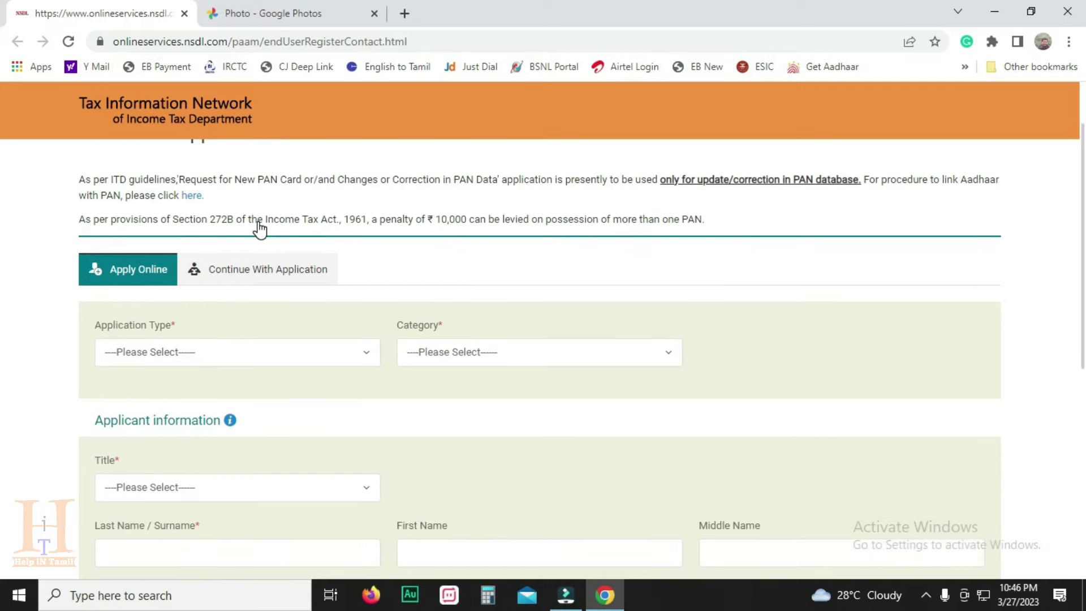
left_click(196, 362)
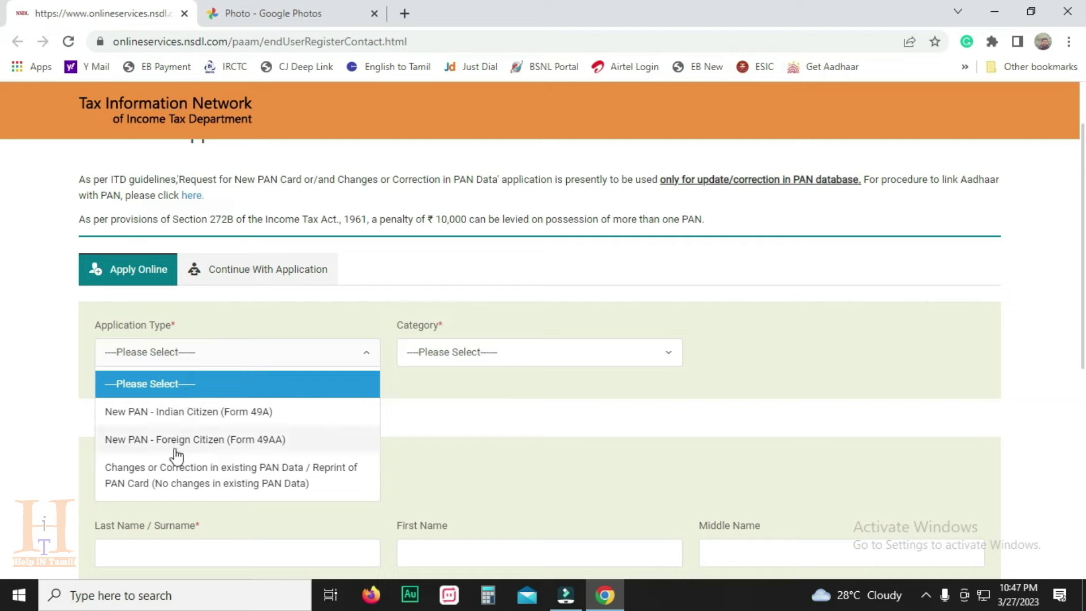
left_click(229, 487)
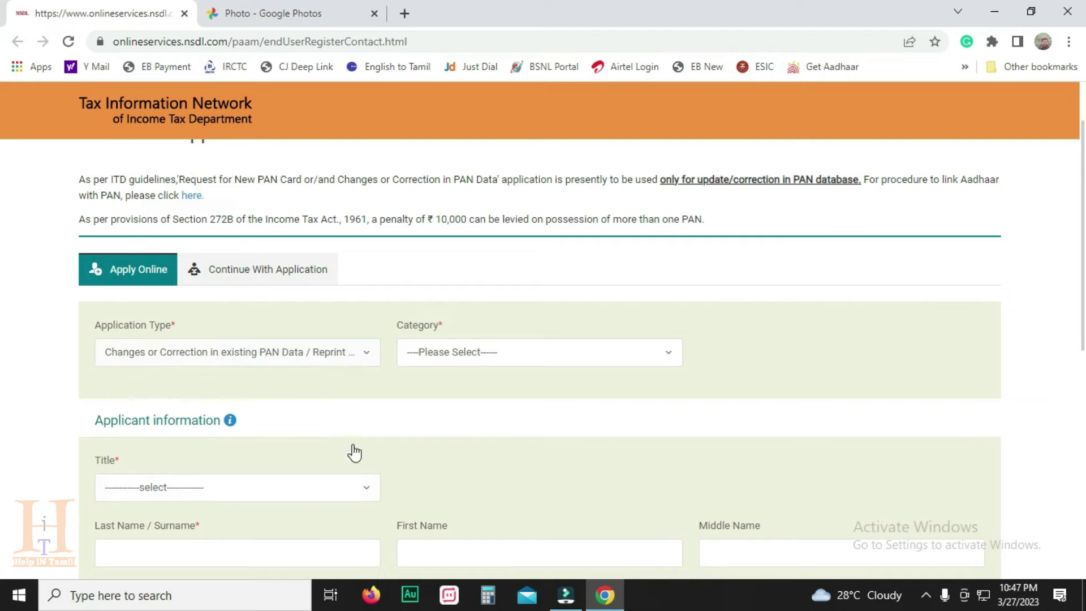
left_click(469, 363)
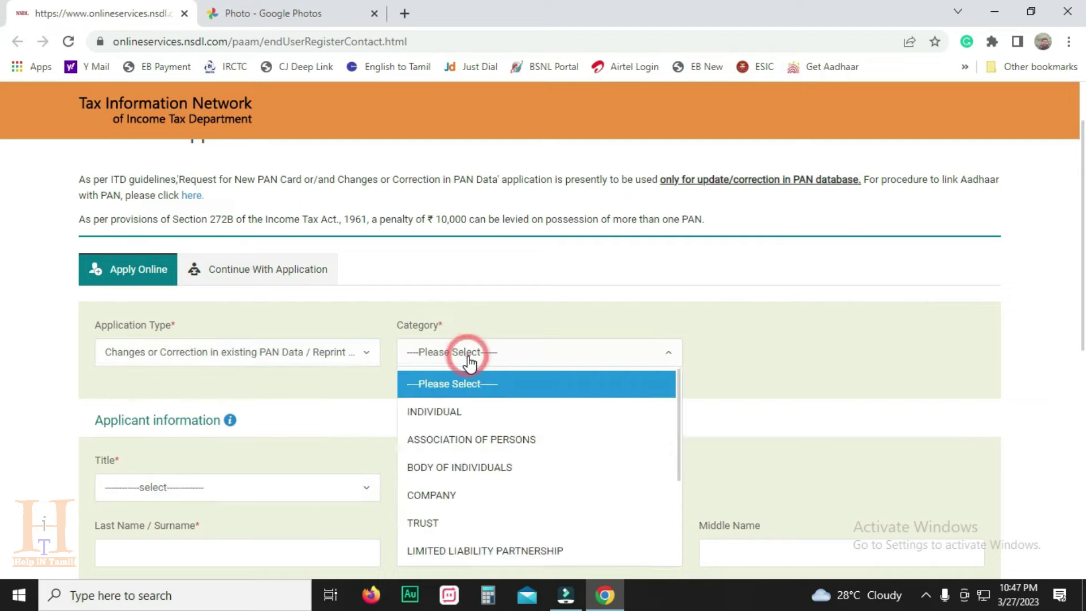
left_click(451, 413)
Step: Set the applicant's title to Smt and mark Citizen of India as Yes
scroll(560, 390, "down", 3)
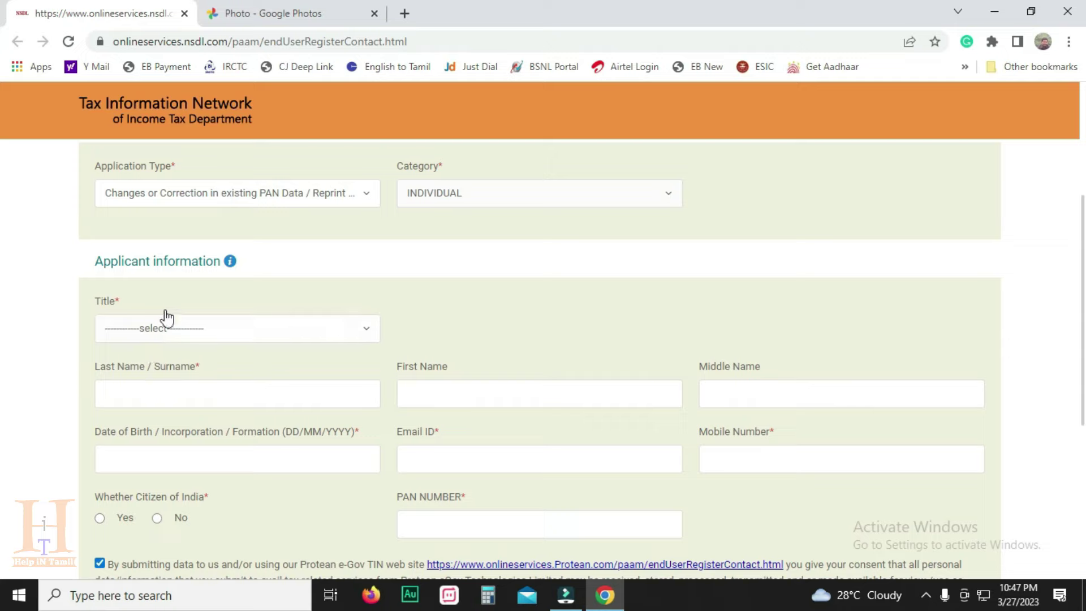
left_click(175, 337)
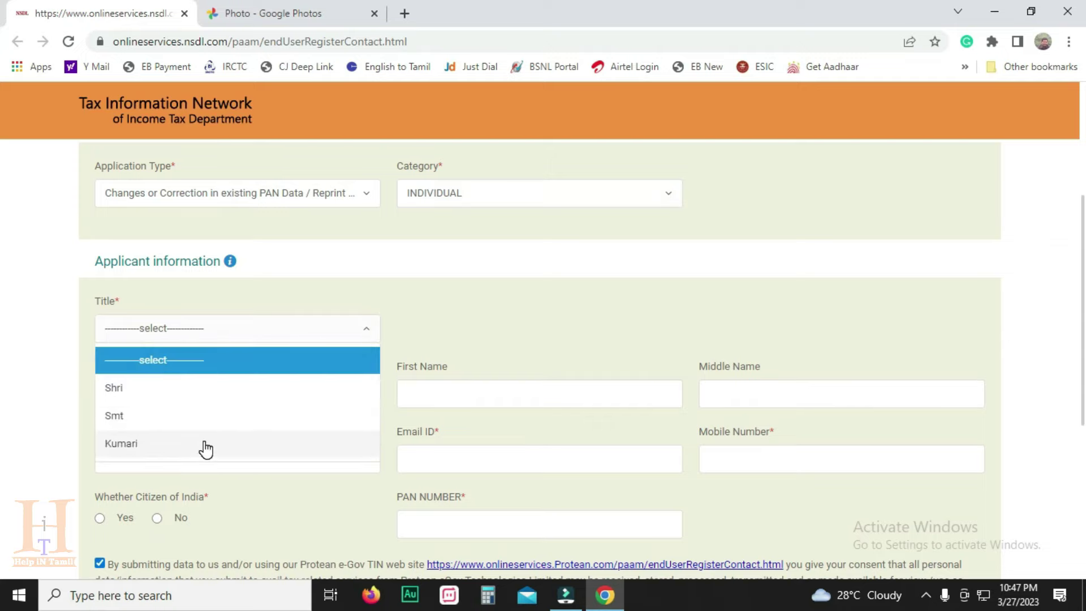
left_click(146, 417)
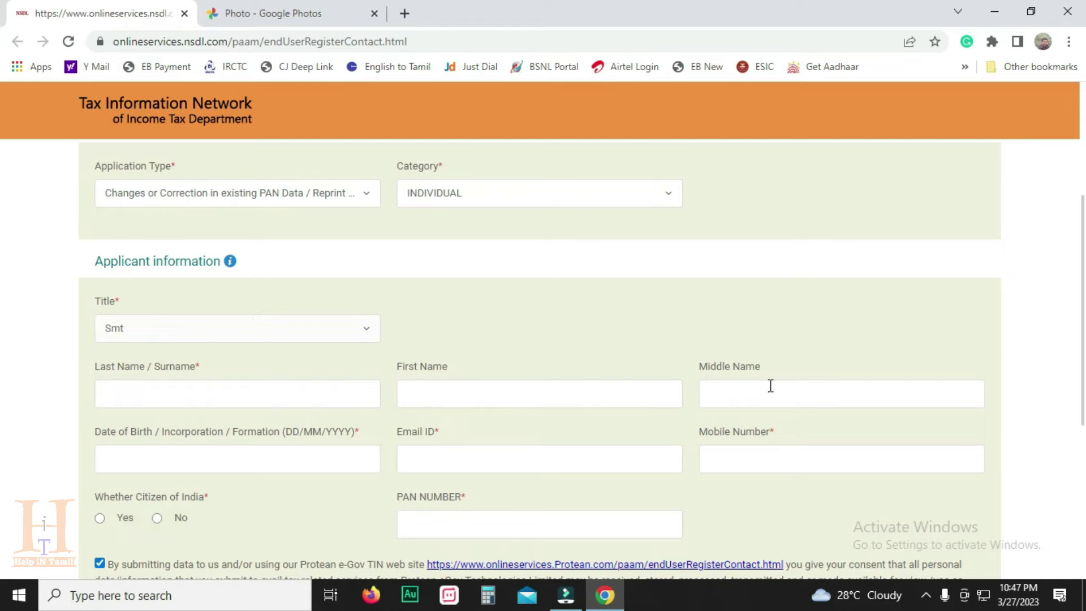
scroll(787, 394, "down", 3)
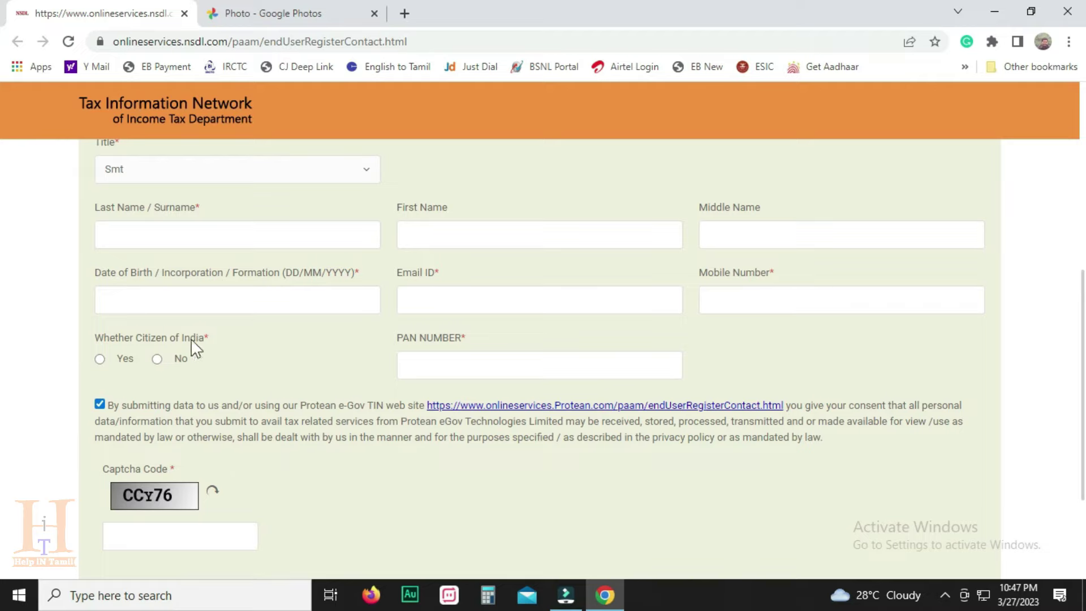
left_click(100, 359)
scroll(202, 541, "down", 3)
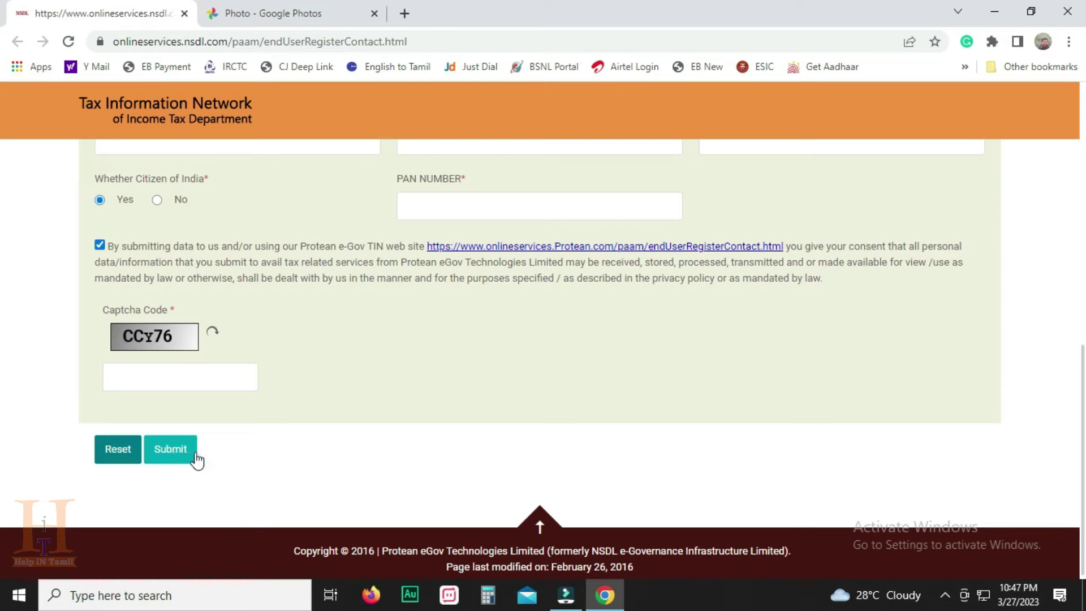
Step: Submit the registration details to generate the token number
left_click(172, 454)
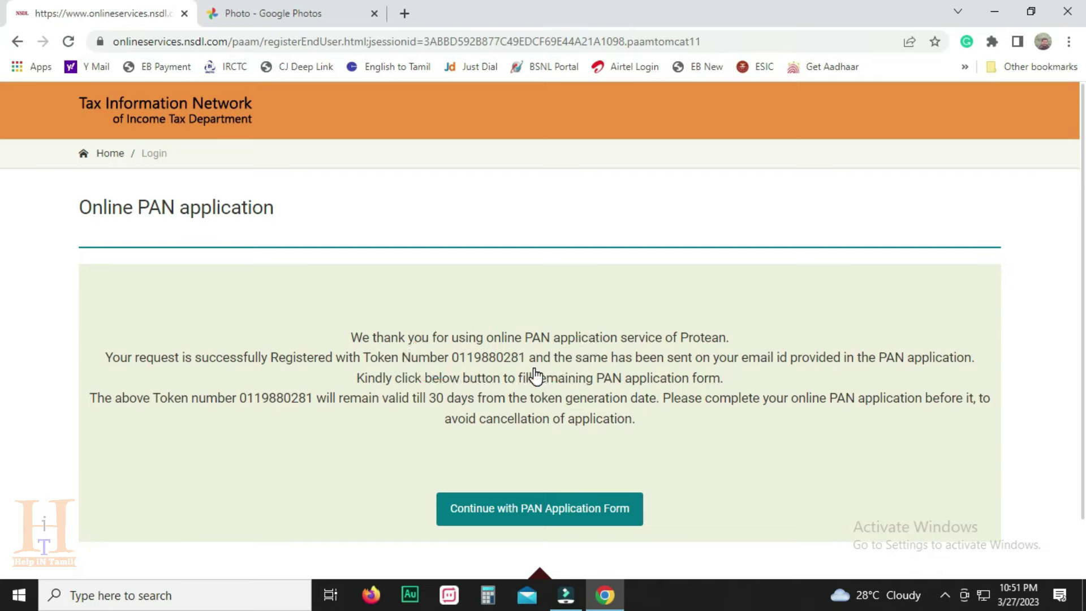
Step: Continue to the full PAN form and choose paperless 'Submit digitally through e-KYC & e-Sign'
left_click(551, 512)
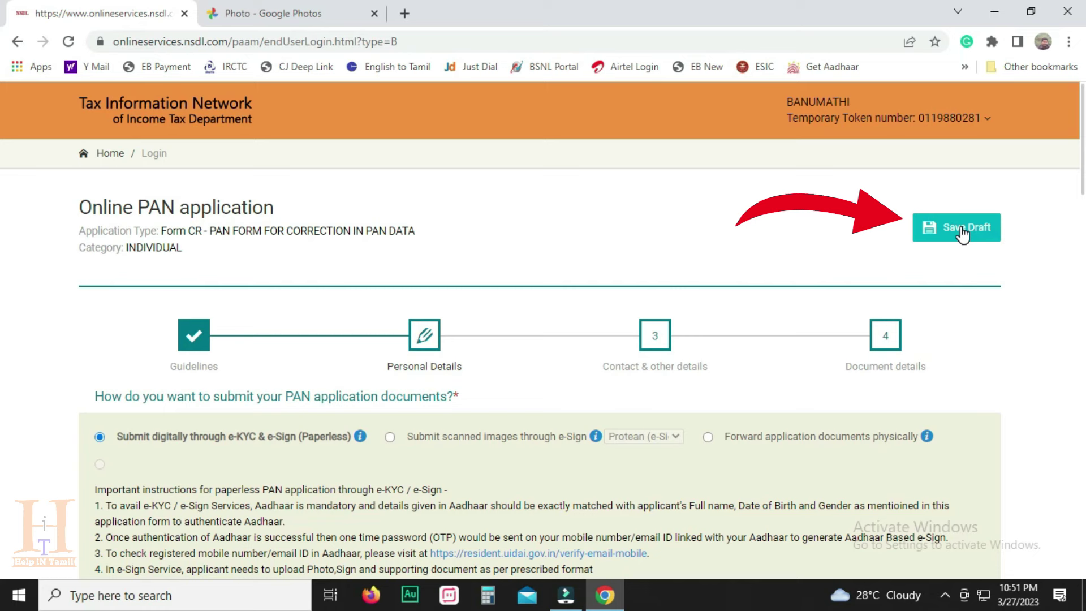
scroll(696, 296, "down", 3)
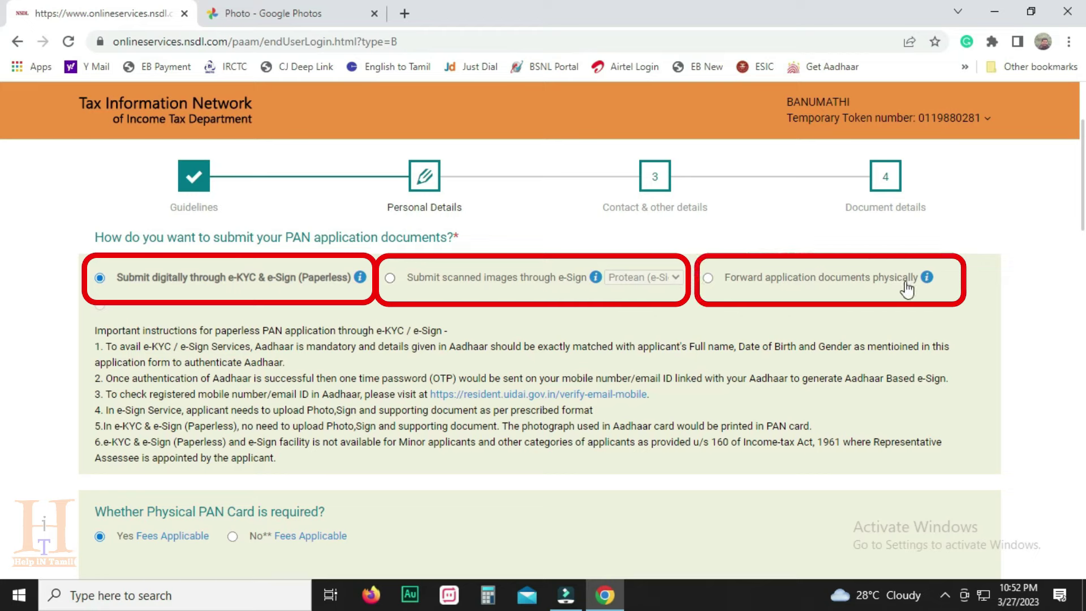
left_click(100, 277)
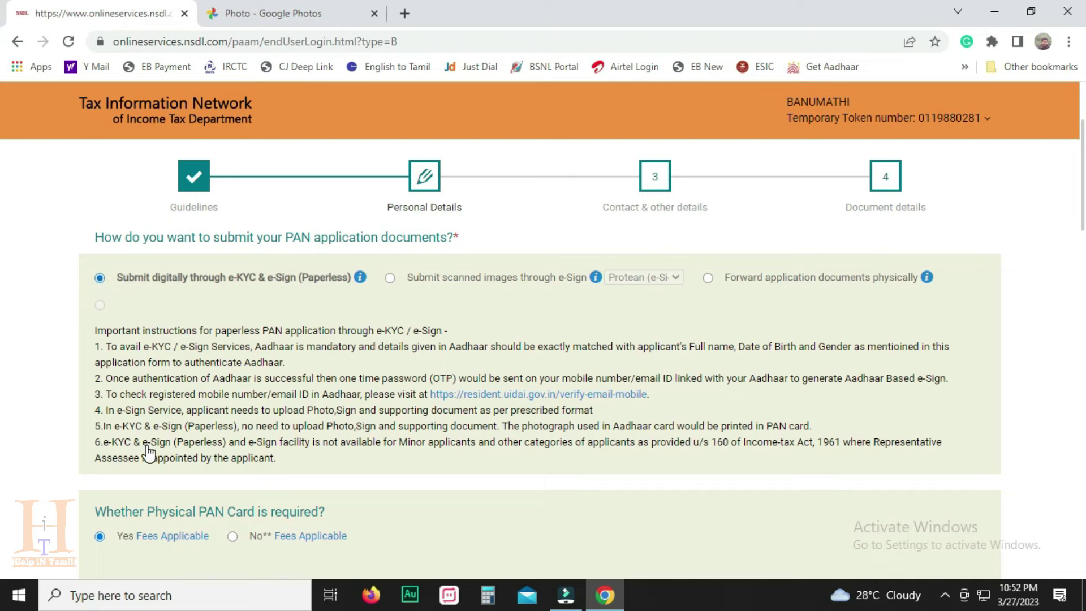
scroll(192, 422, "down", 3)
mouse_move(162, 380)
scroll(169, 340, "down", 1)
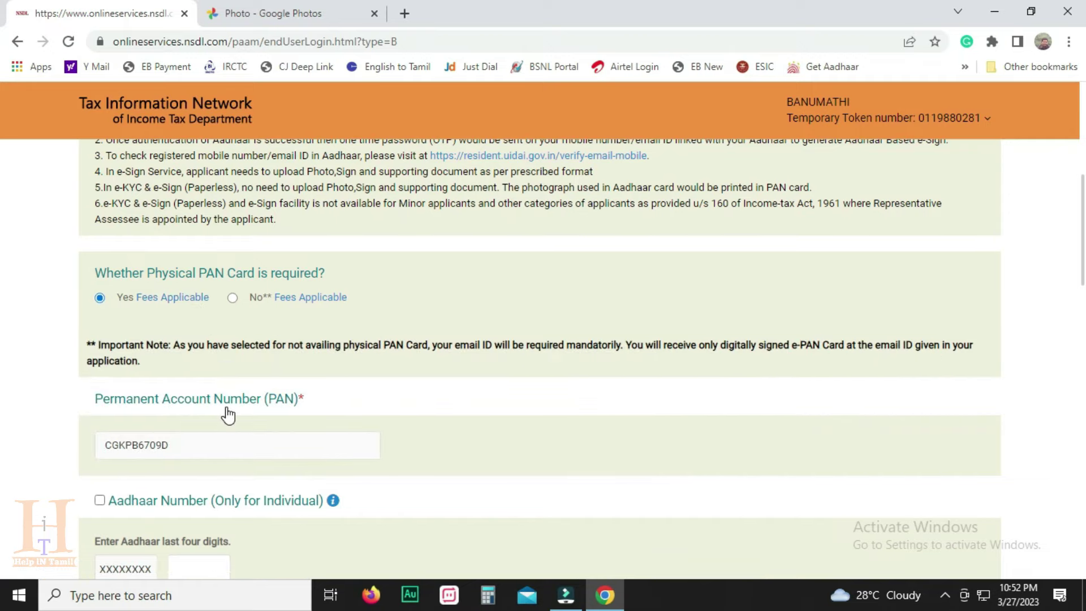
Step: Tick Aadhaar Number, select the last-four-digits box, and check the photo consent choices
scroll(226, 416, "down", 3)
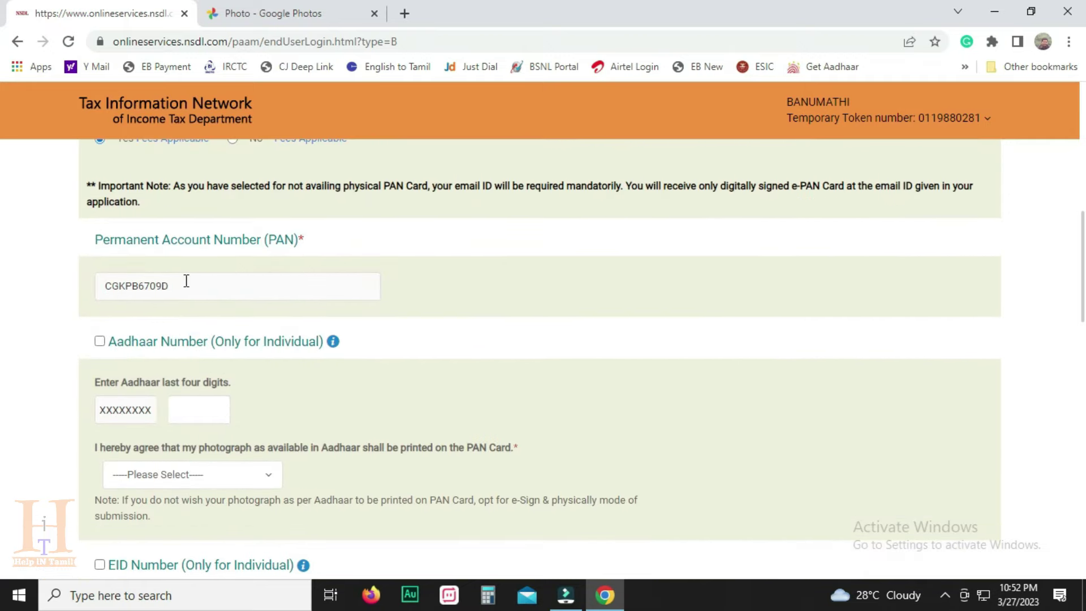
left_click(100, 341)
scroll(17, 378, "down", 2)
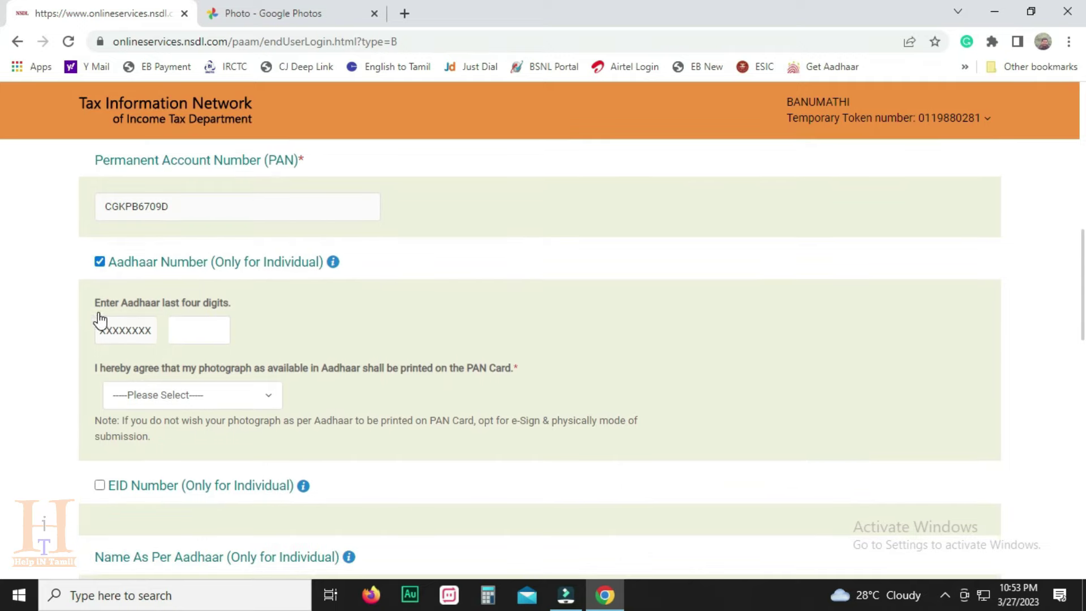
left_click(198, 332)
left_click(260, 399)
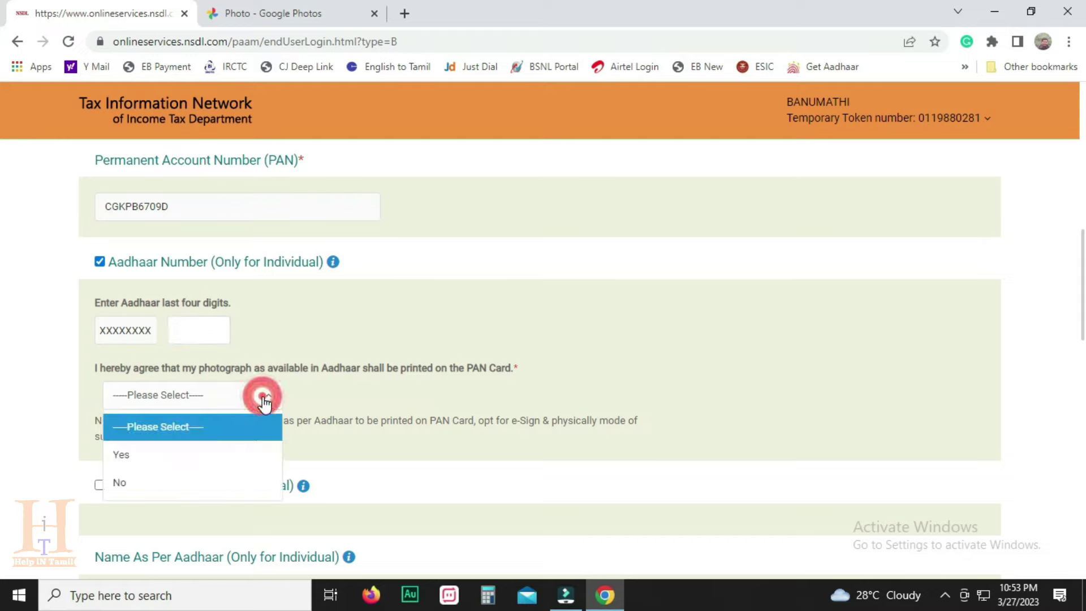
left_click(314, 394)
Step: Scroll through the rest of the personal details down to the parents' names
scroll(336, 409, "down", 2)
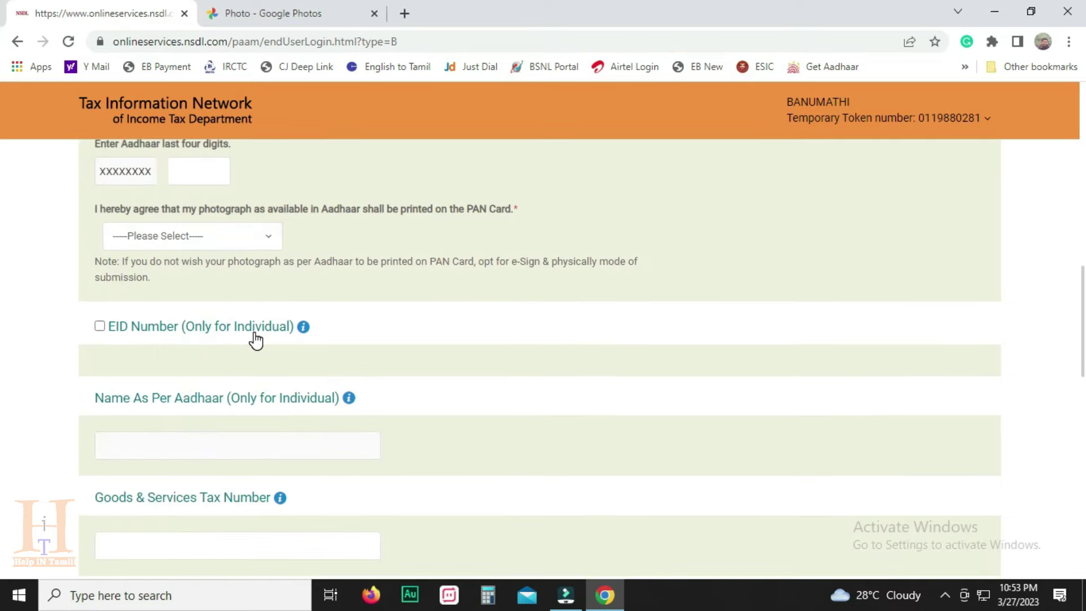
scroll(172, 410, "down", 2)
scroll(170, 362, "down", 3)
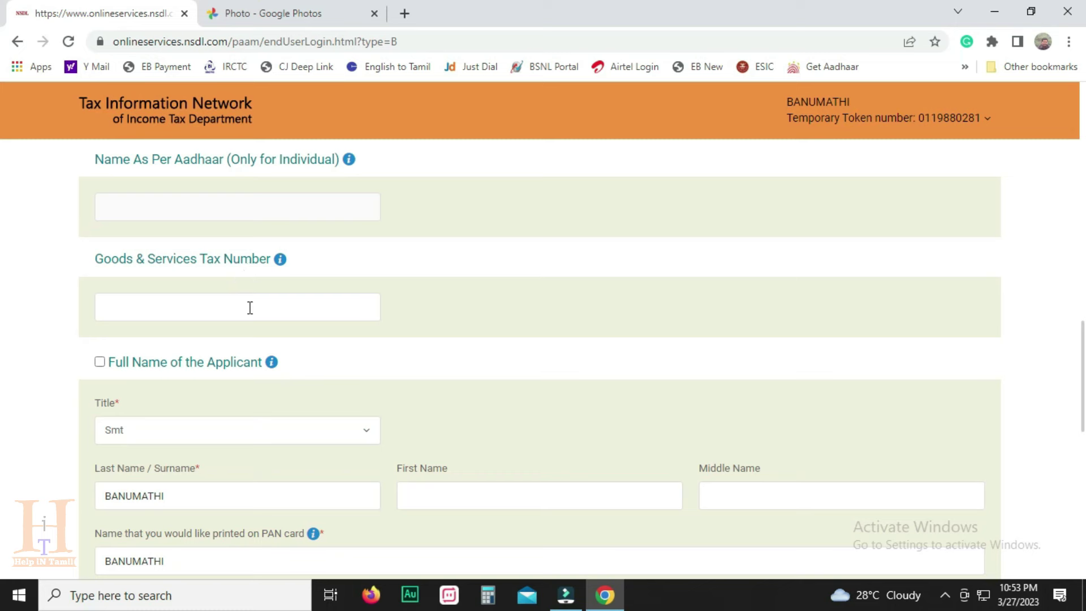
scroll(249, 308, "down", 2)
scroll(179, 359, "down", 3)
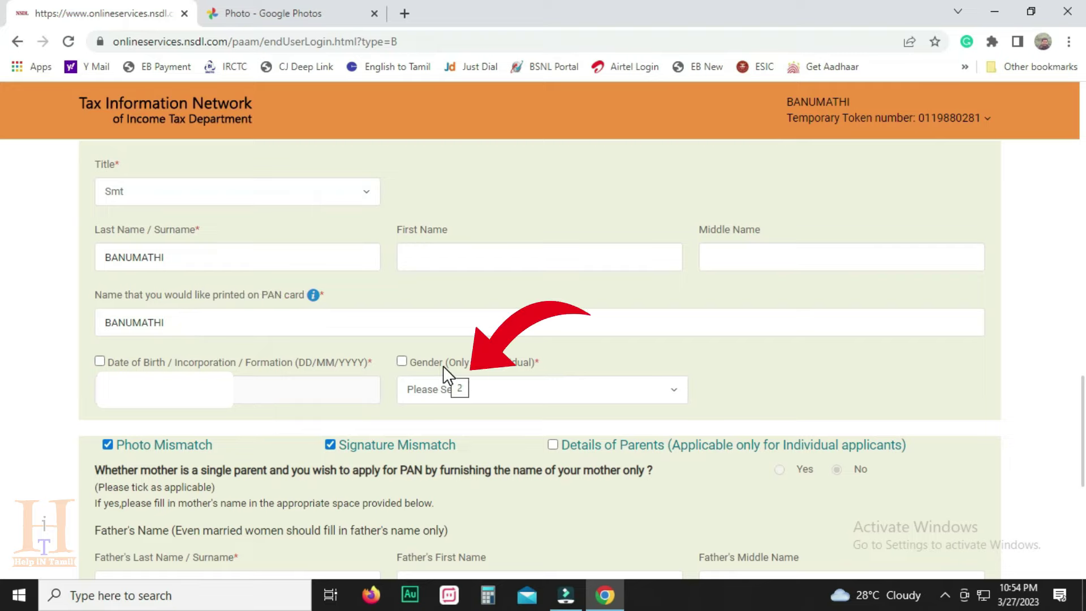
scroll(443, 366, "down", 3)
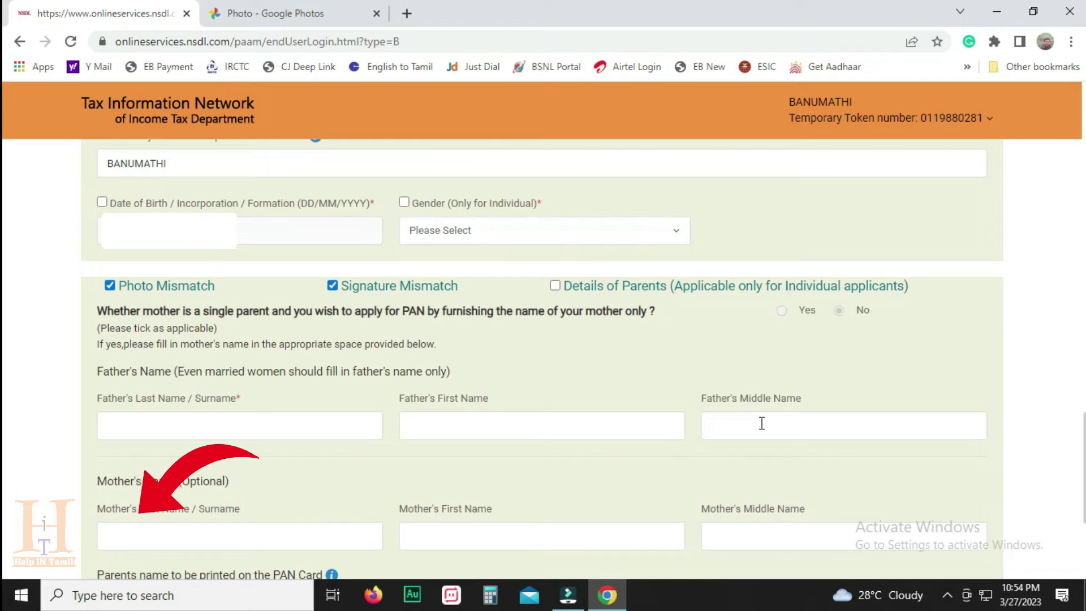
scroll(762, 423, "down", 3)
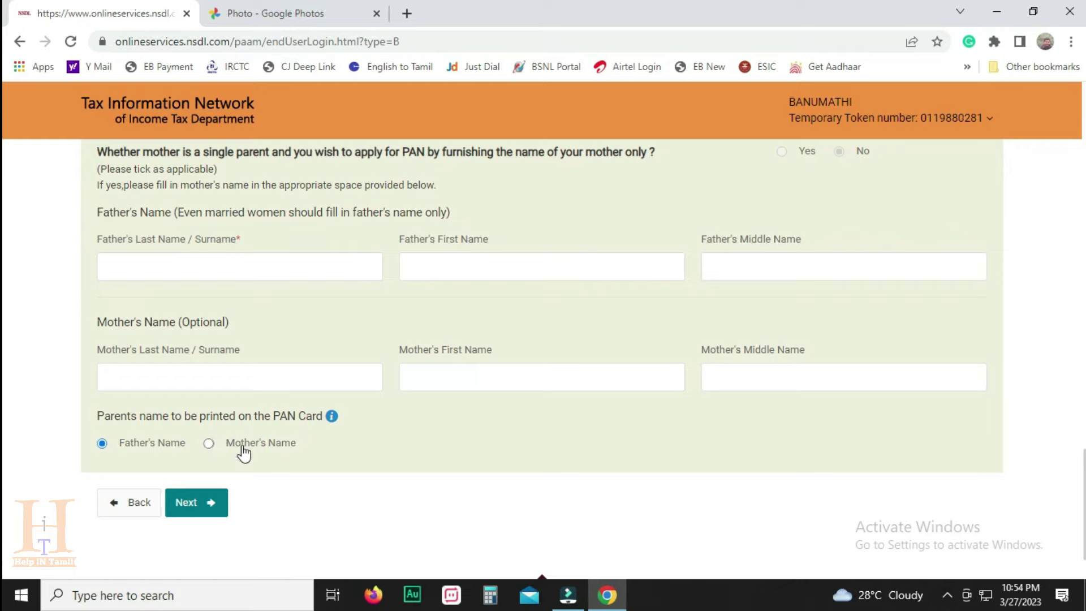
Step: Move through the Contact & other details step and continue to Document details
left_click(206, 502)
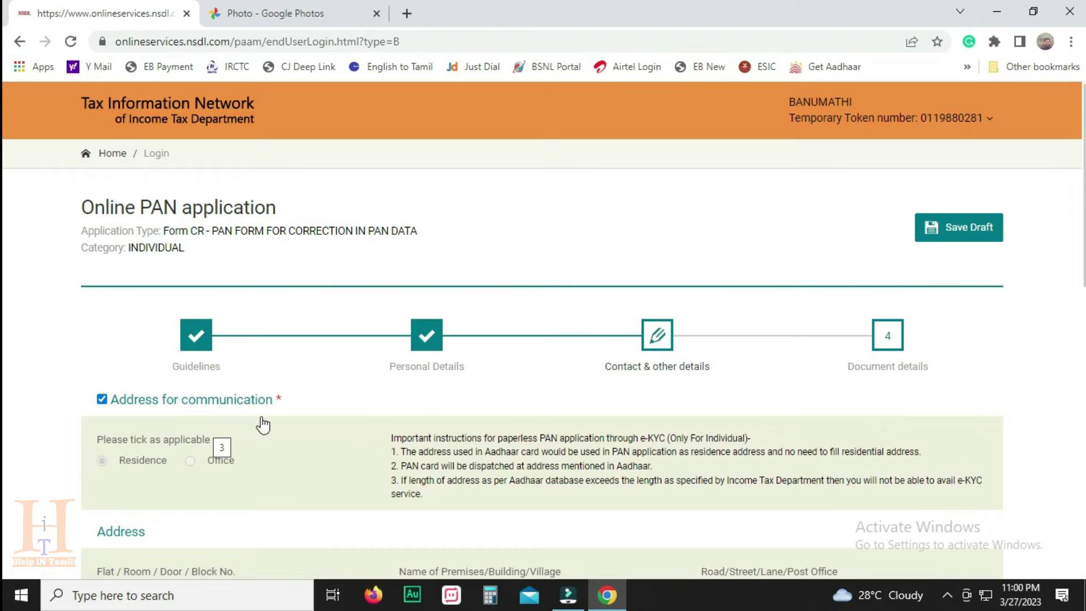
scroll(265, 423, "down", 2)
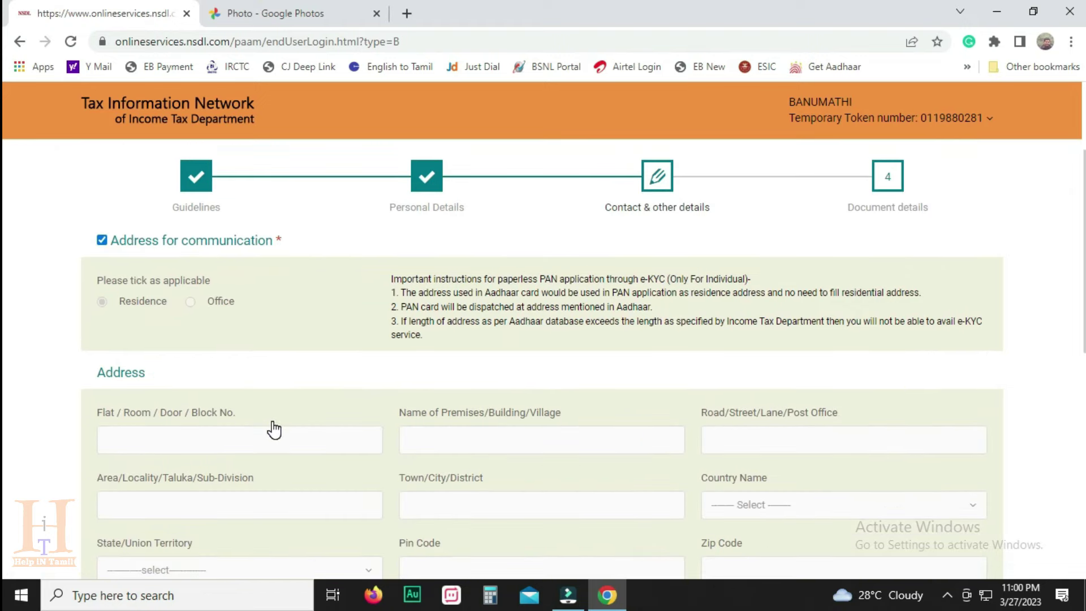
scroll(291, 436, "down", 1)
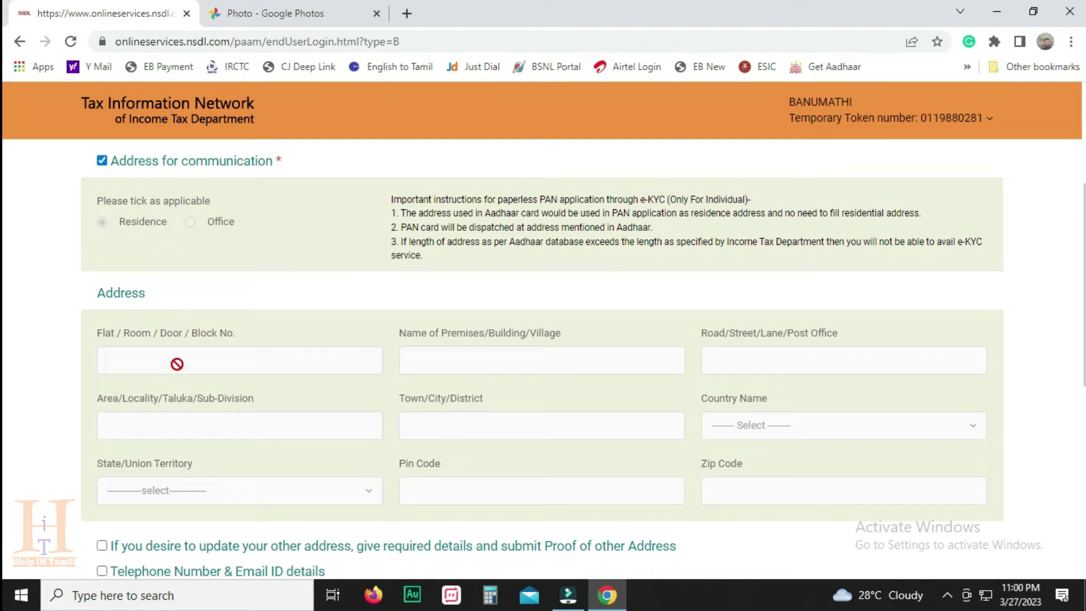
scroll(759, 362, "down", 2)
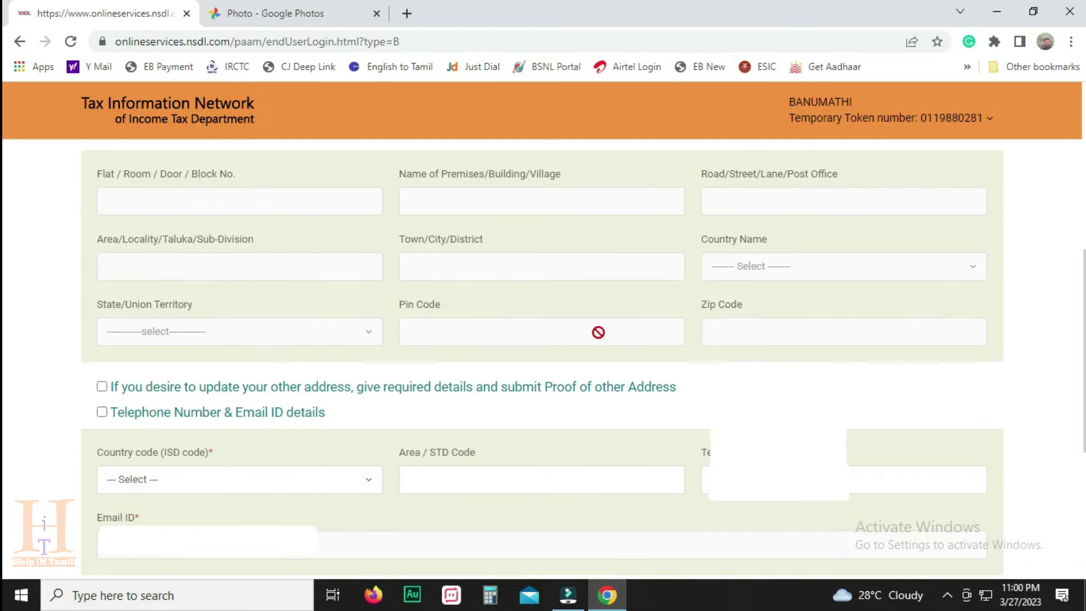
scroll(741, 336, "down", 1)
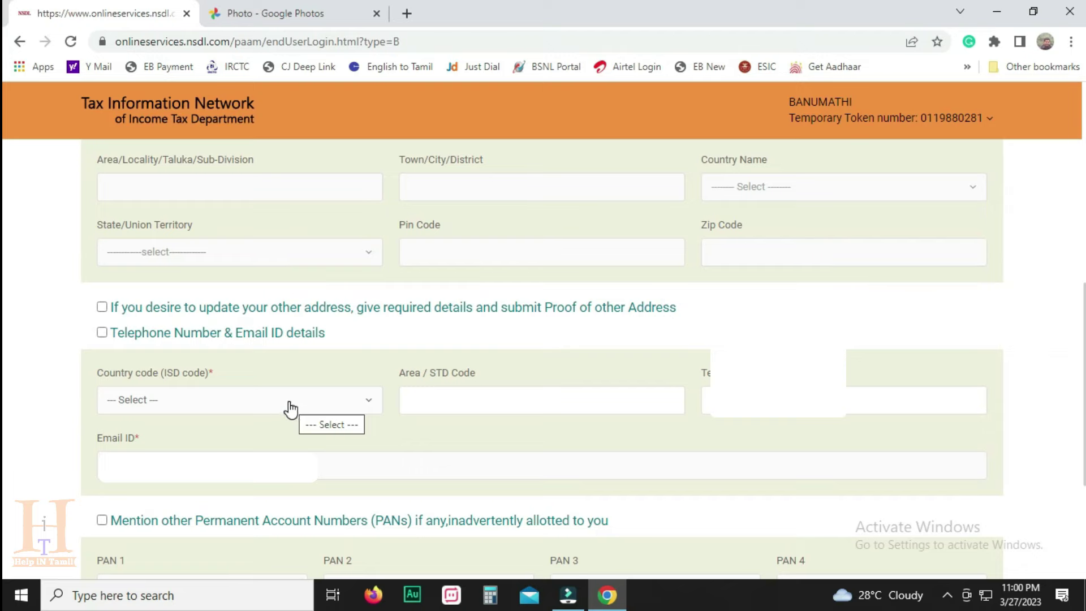
scroll(292, 409, "down", 3)
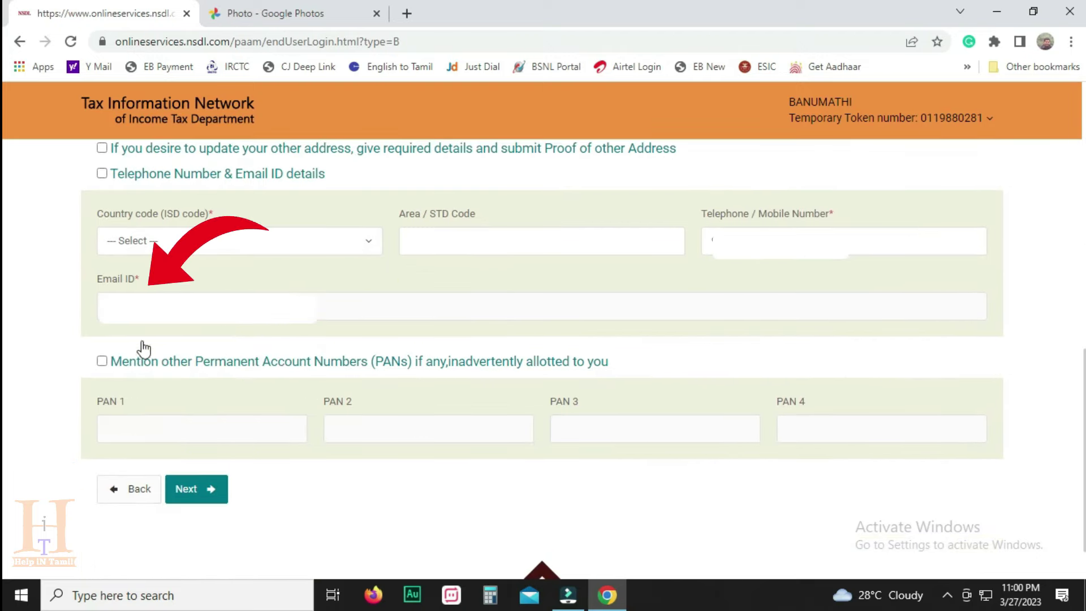
scroll(238, 370, "down", 1)
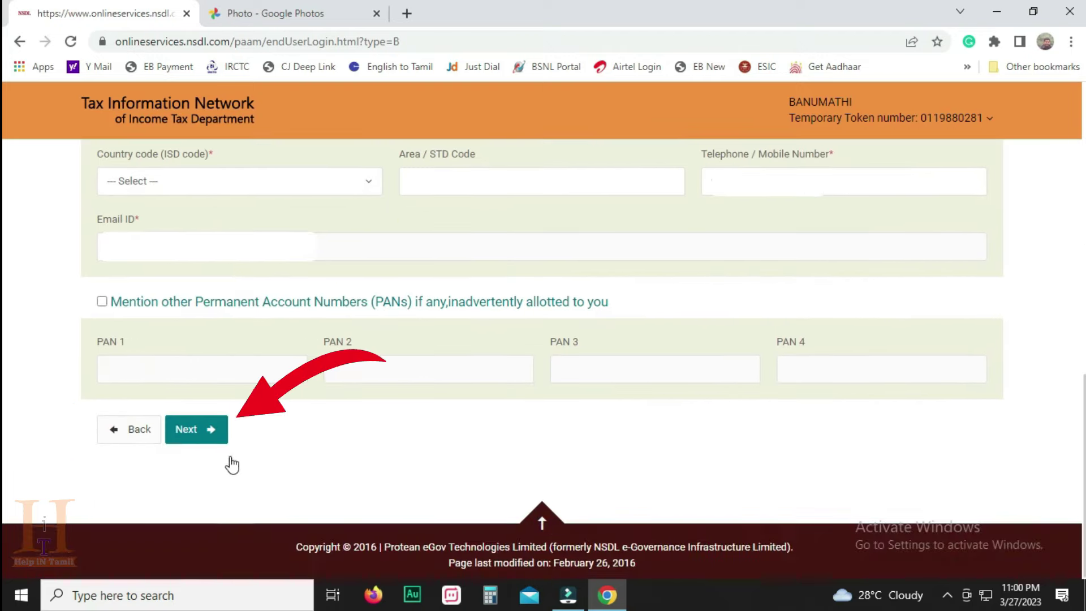
left_click(208, 436)
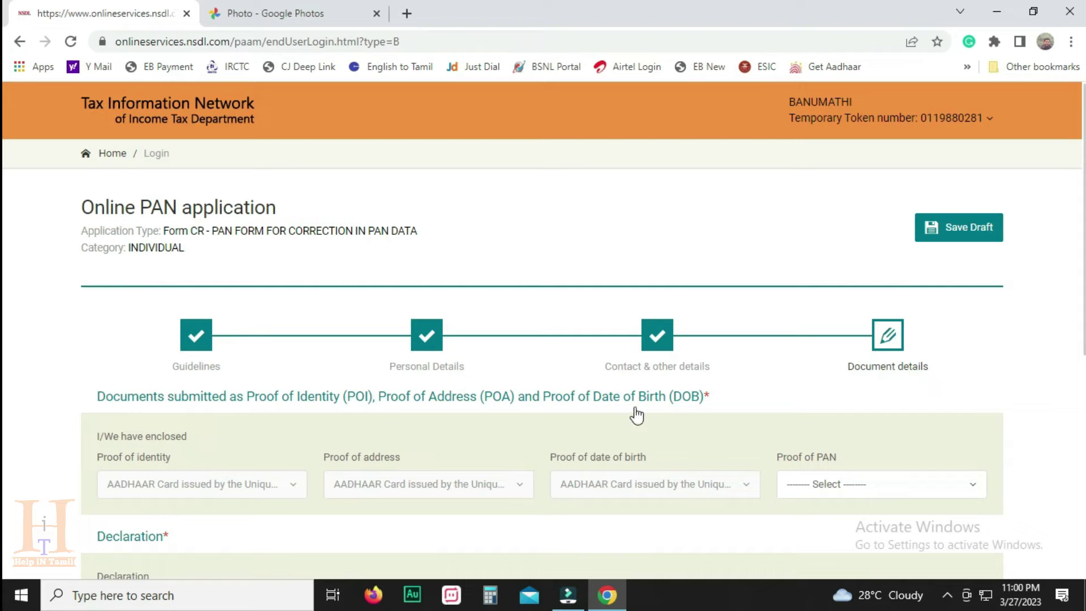
Step: Choose Copy of Pan Card as proof of PAN and enter the declarant's name
scroll(691, 412, "down", 2)
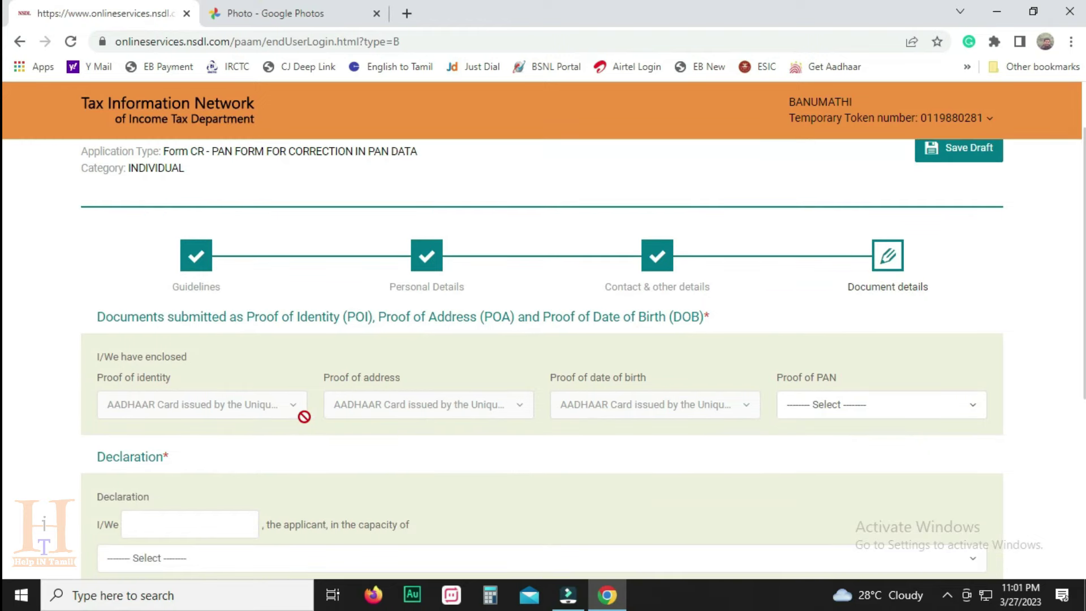
scroll(673, 428, "down", 2)
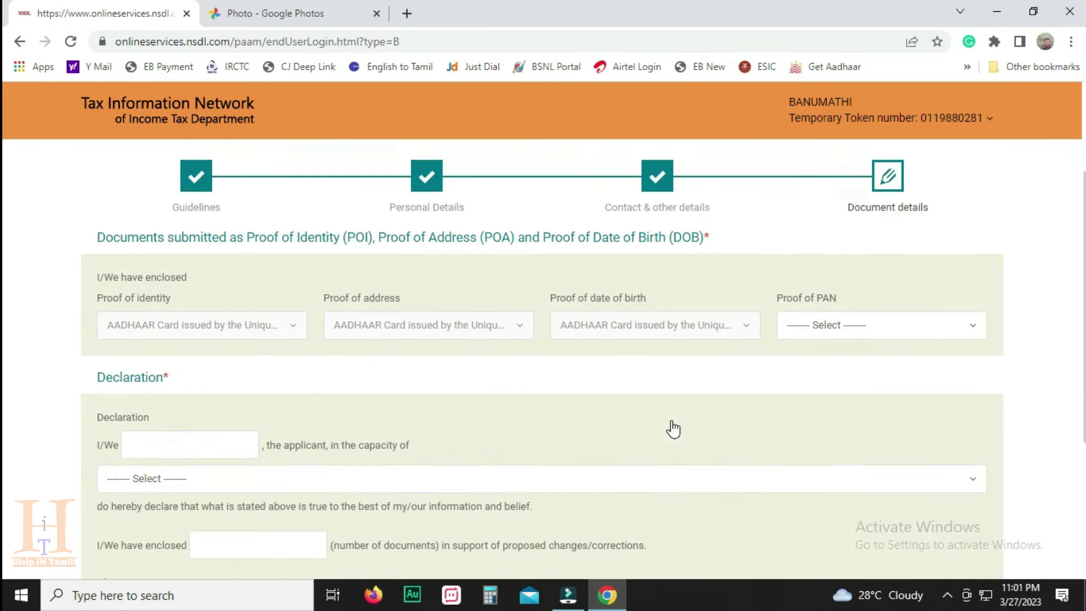
left_click(858, 335)
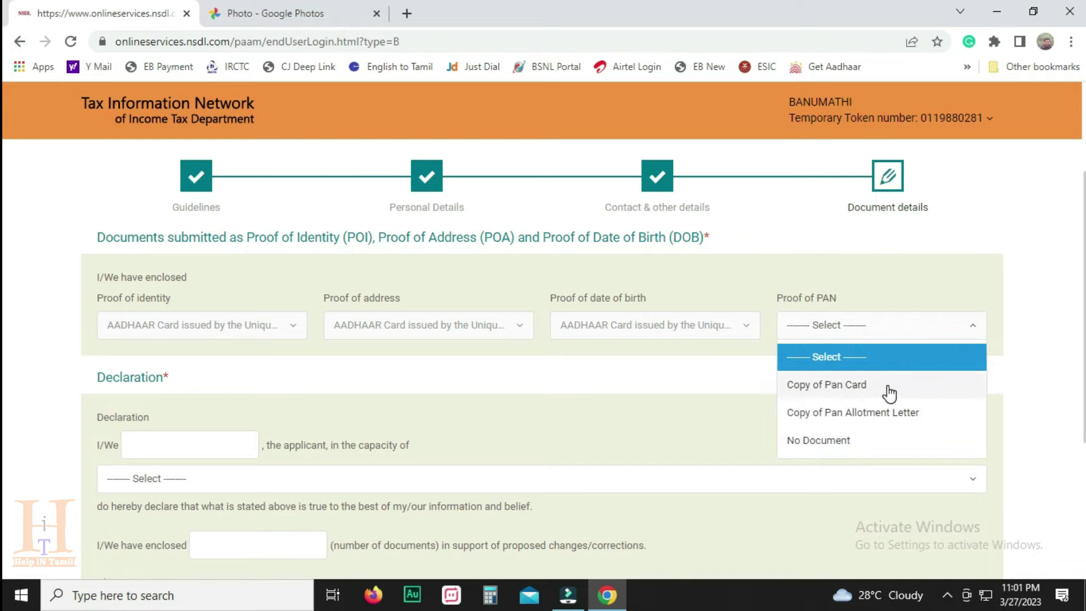
left_click(852, 390)
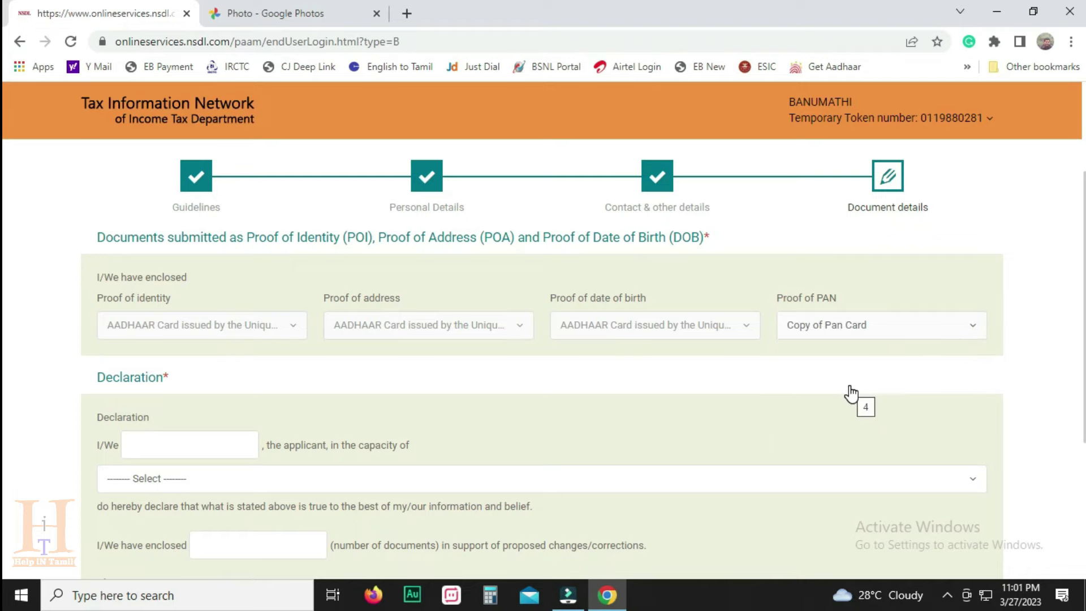
scroll(775, 402, "down", 1)
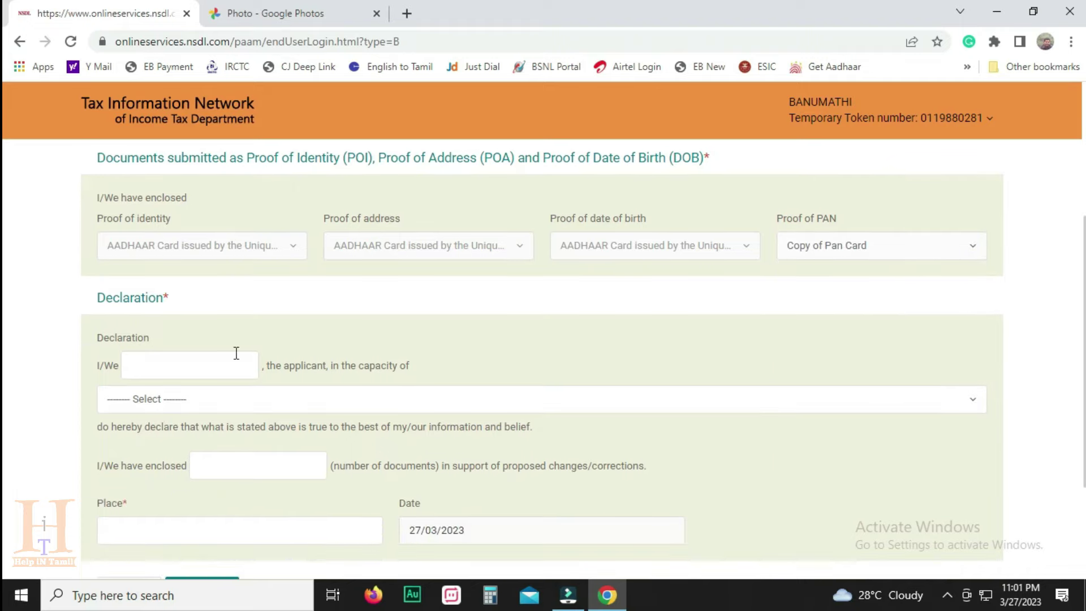
left_click(151, 362)
type("BANUMATHI")
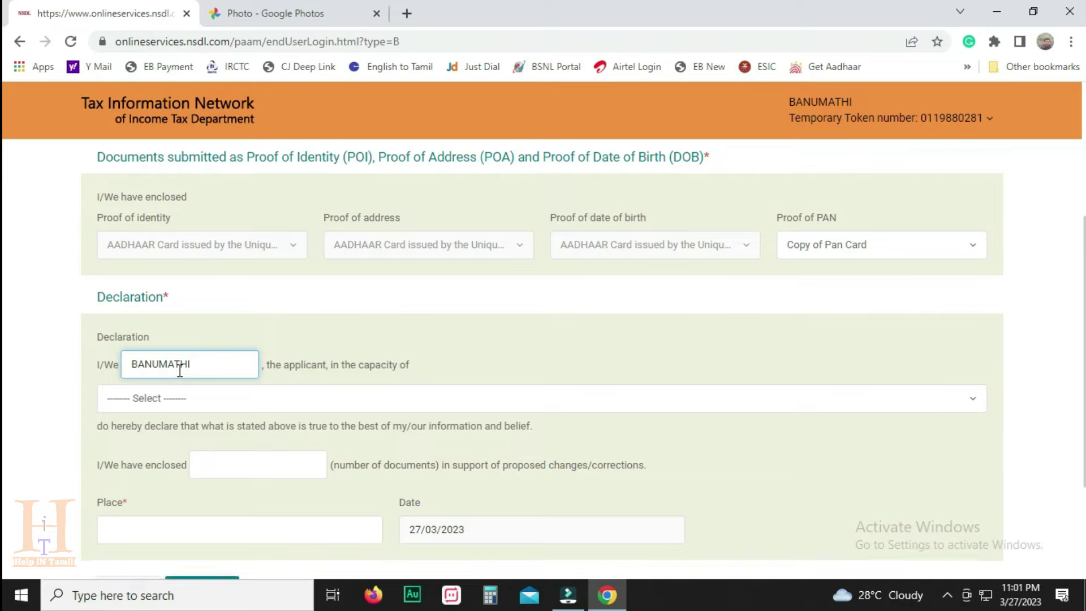
Step: Declare as Himself/Herself with 1 document, place TIRUPUR, and submit the form
scroll(181, 379, "down", 1)
left_click(202, 322)
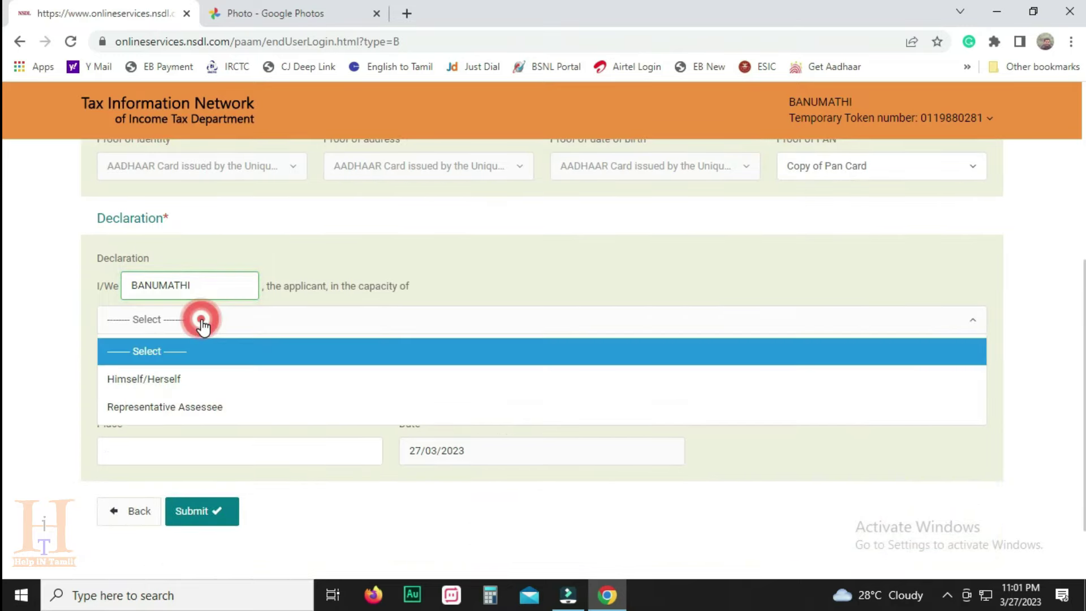
left_click(177, 379)
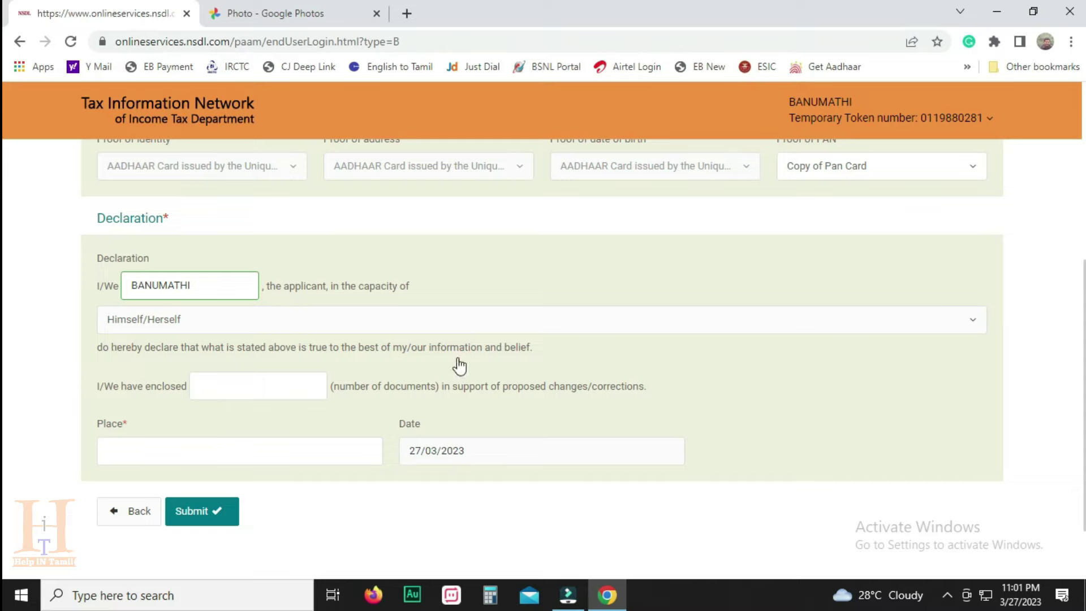
left_click(229, 392)
type("1")
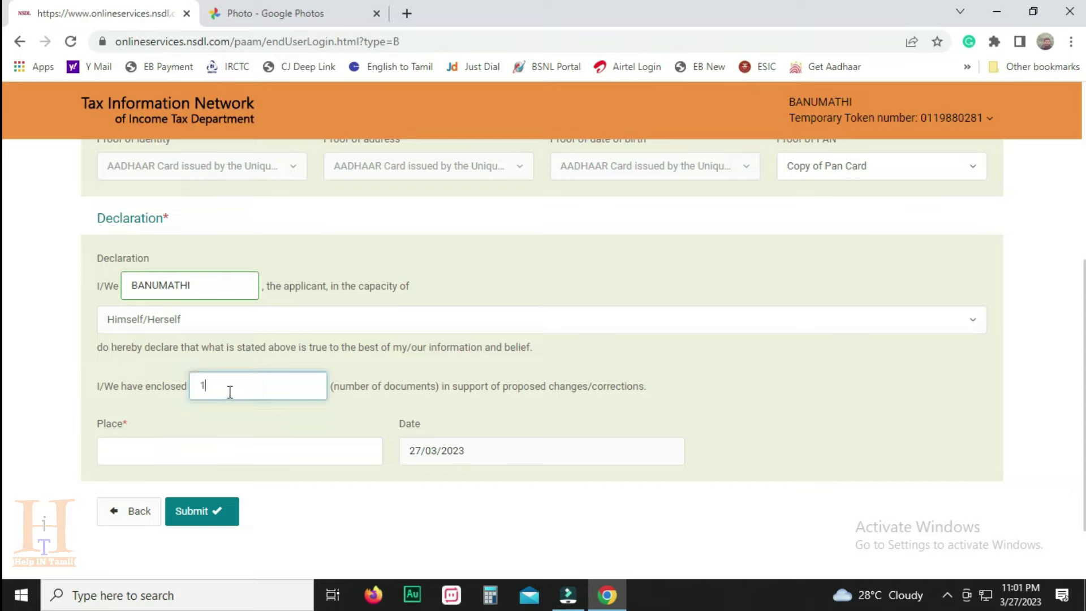
left_click(122, 455)
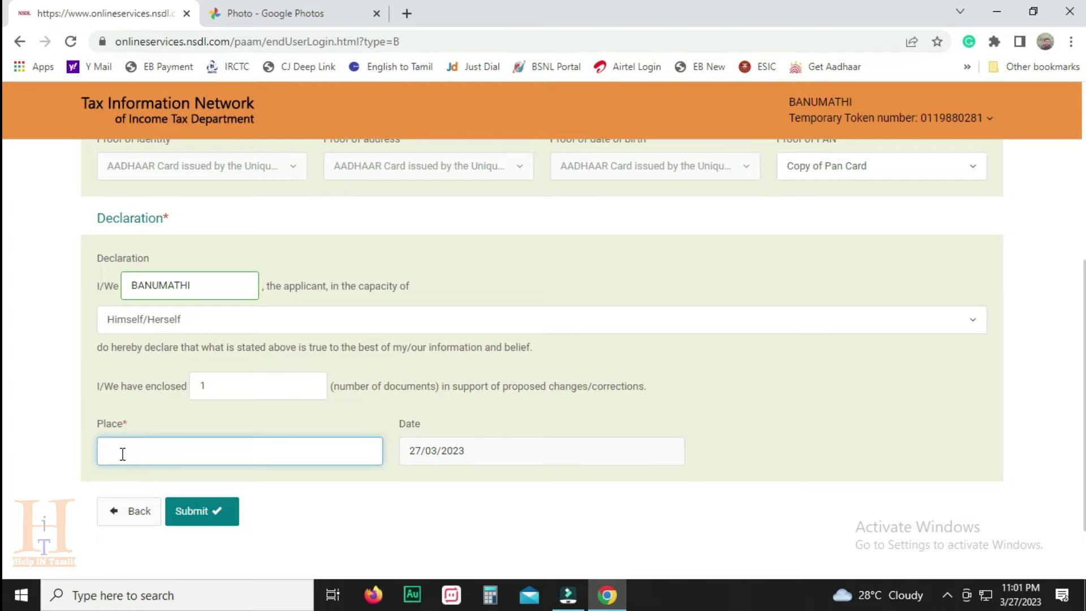
type("TIRUPUR")
left_click(208, 512)
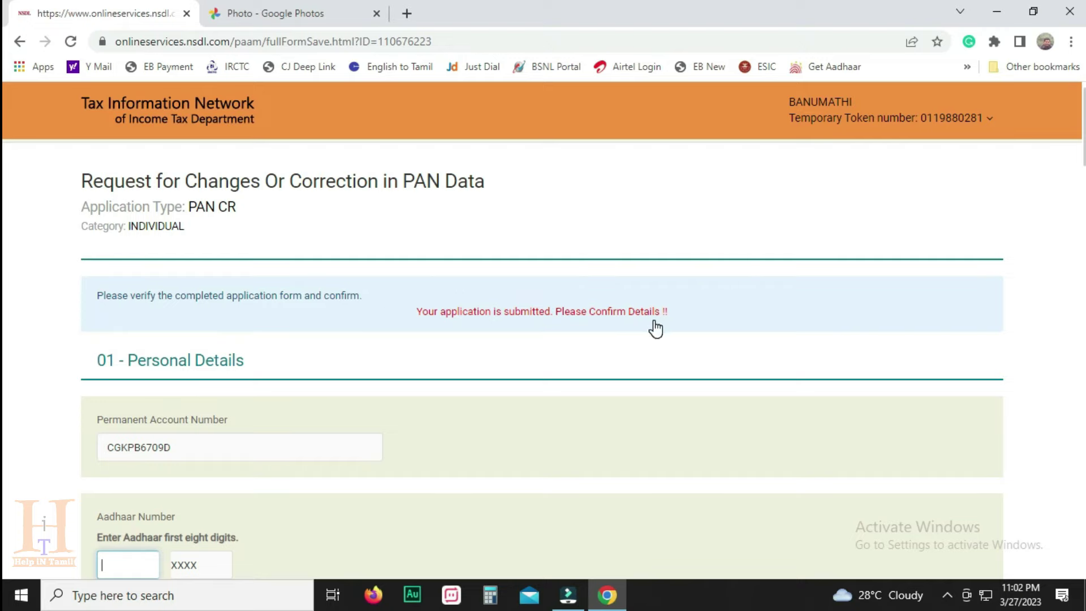
Step: Review the correction details on the confirmation page and proceed to payment
scroll(453, 449, "down", 3)
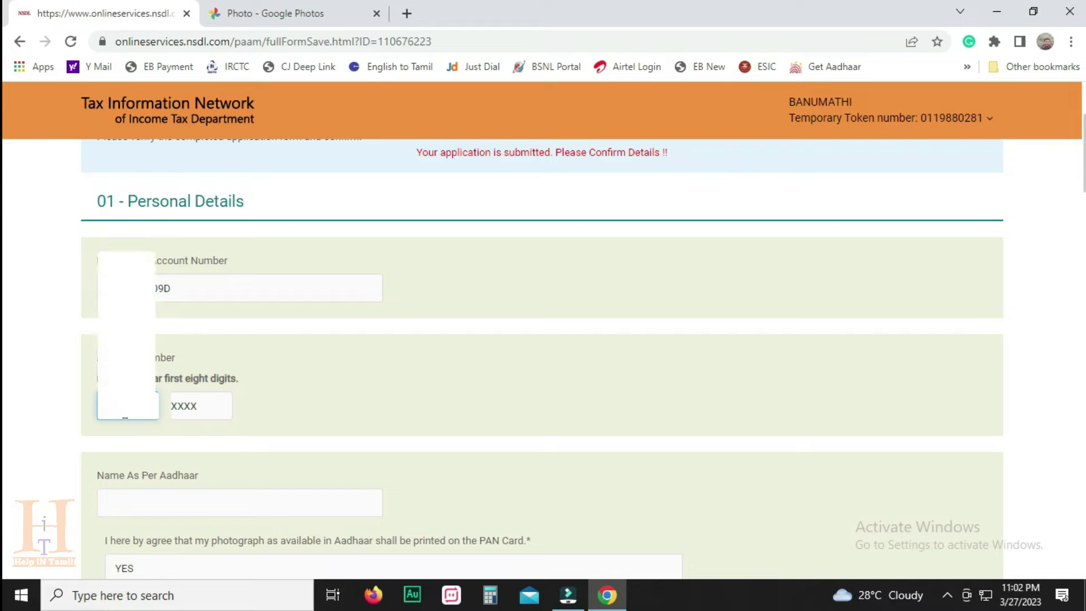
scroll(124, 413, "down", 3)
left_click(161, 346)
scroll(147, 344, "down", 3)
scroll(232, 390, "down", 7)
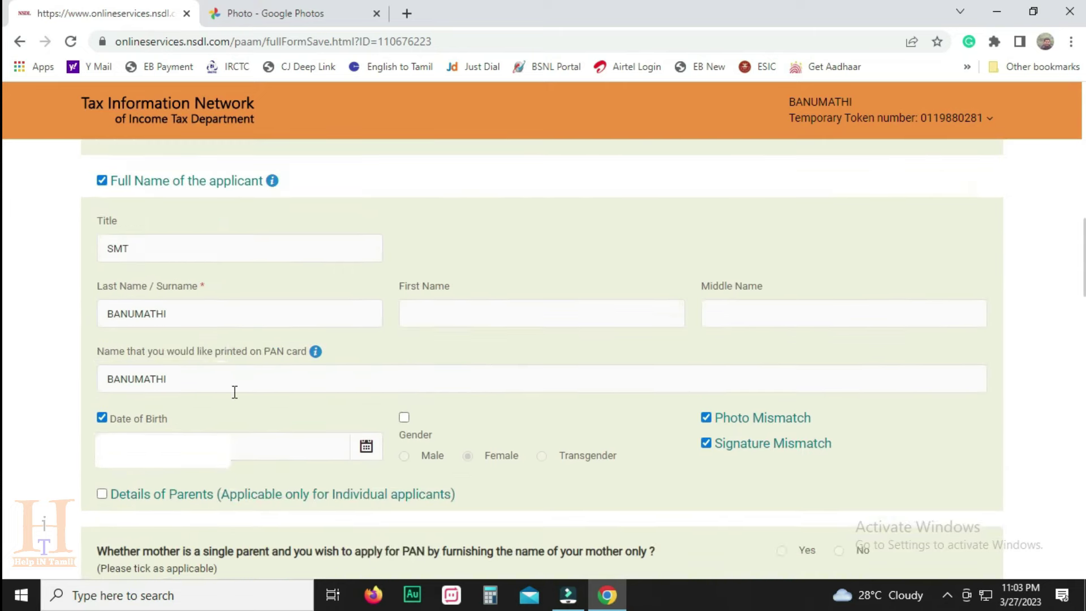
scroll(235, 399, "down", 15)
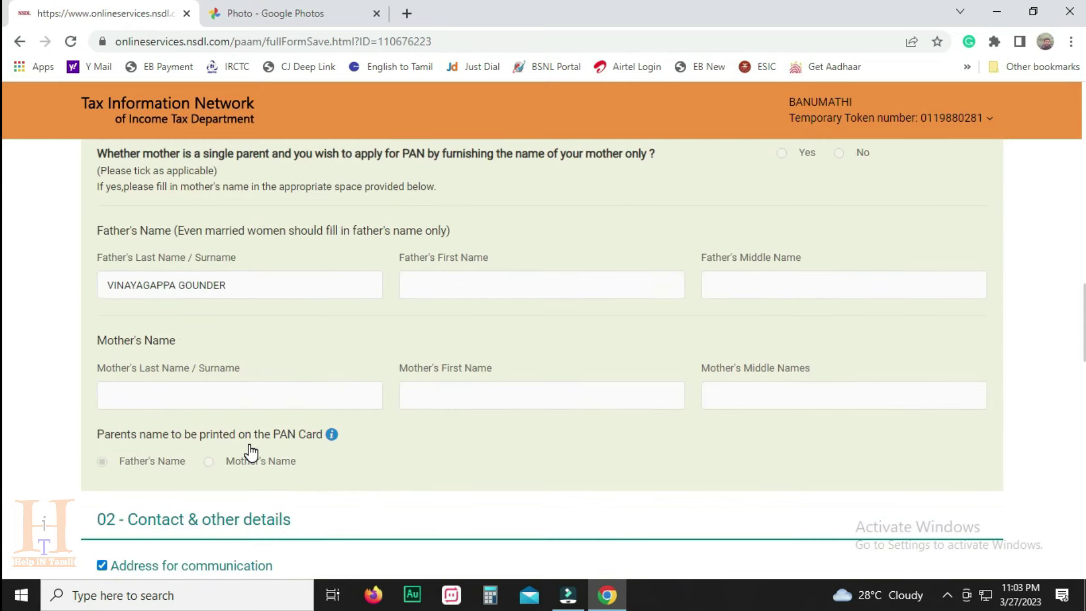
scroll(249, 452, "down", 15)
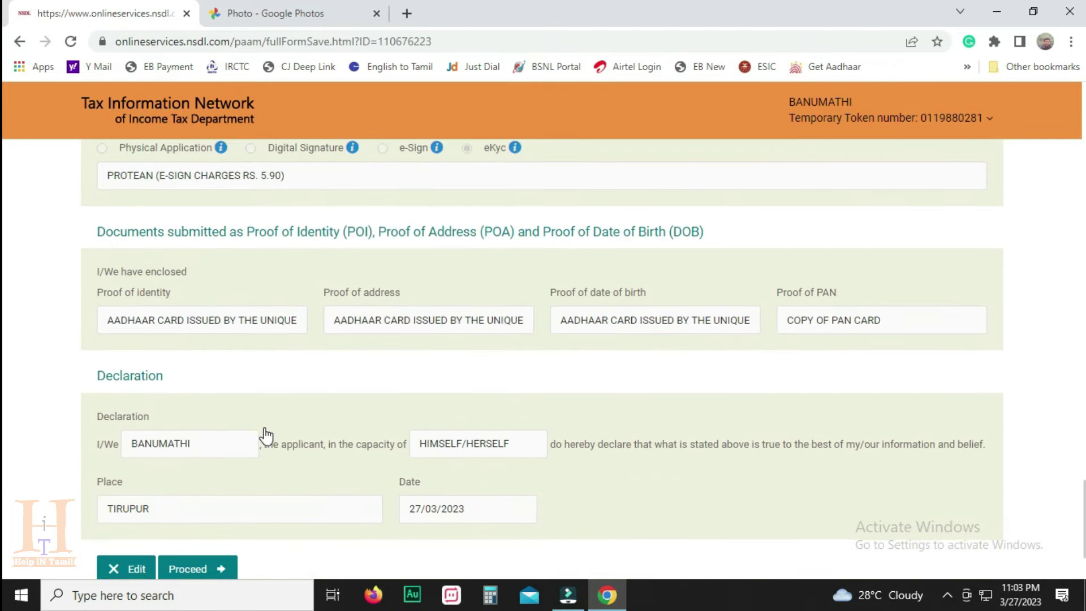
scroll(290, 416, "down", 2)
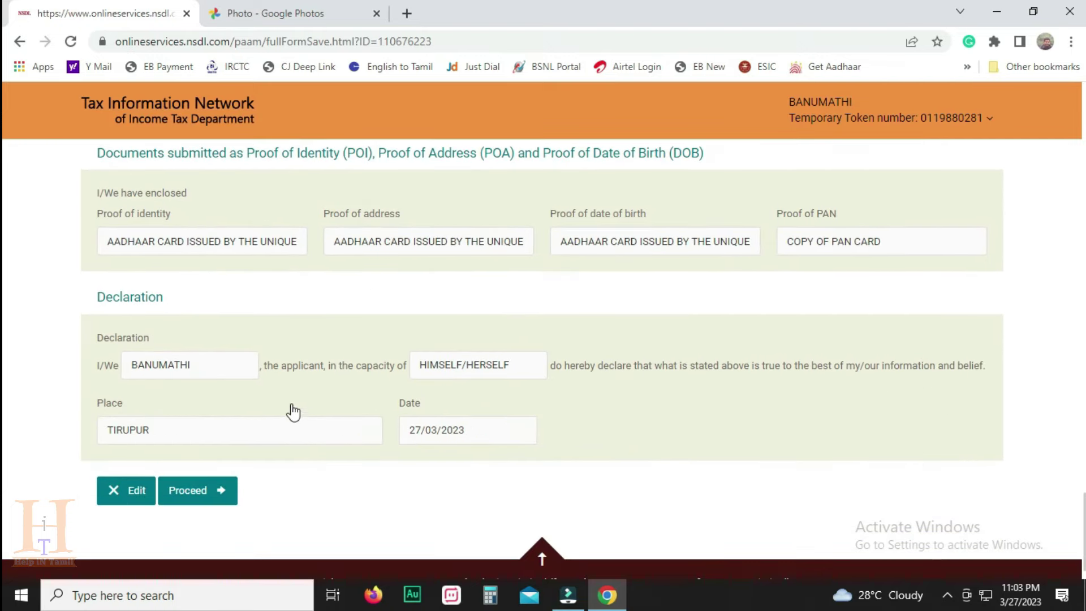
left_click(216, 491)
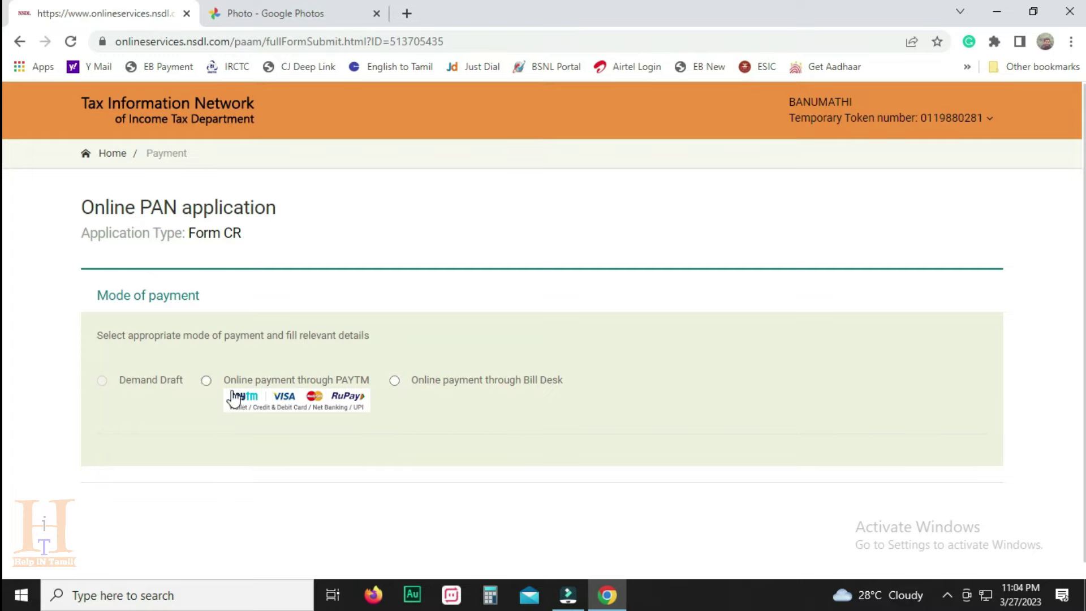
Step: Pay the 106.90 fee online through PAYTM after agreeing to the terms
left_click(207, 381)
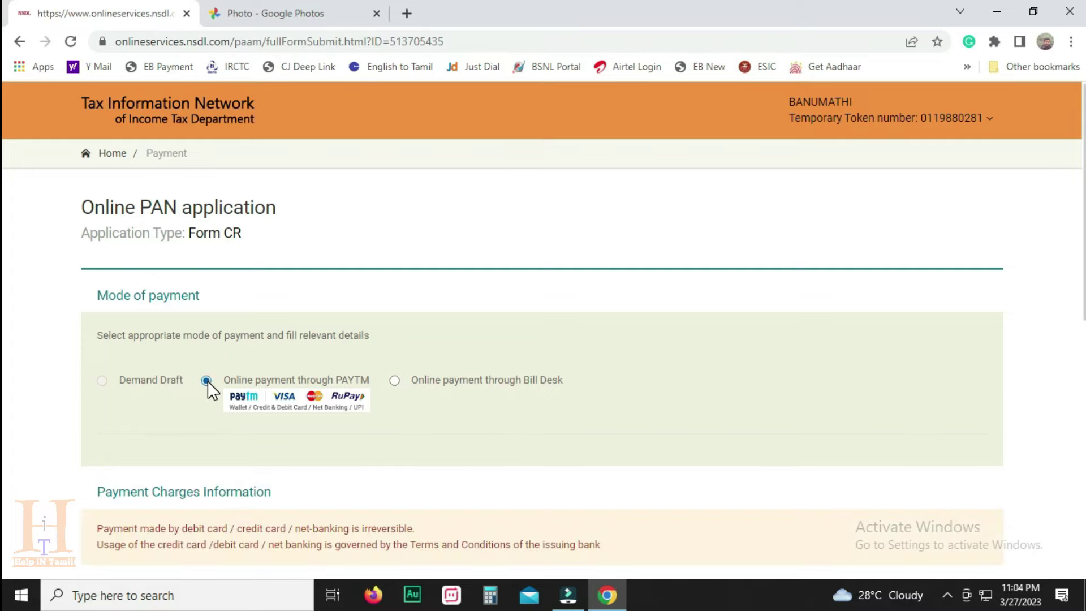
scroll(209, 385, "down", 3)
scroll(451, 453, "down", 5)
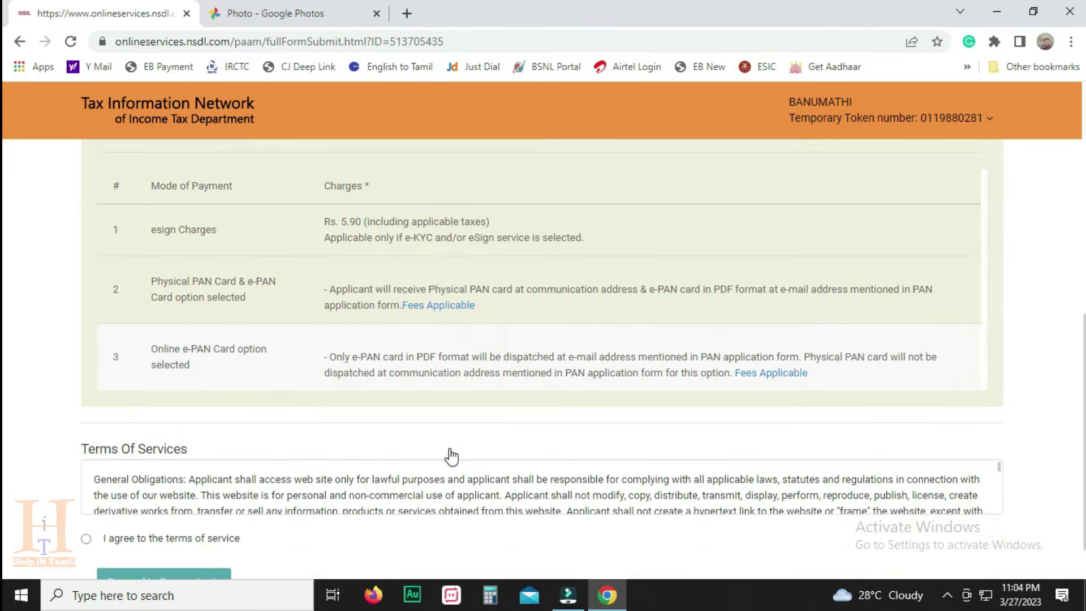
scroll(430, 455, "down", 1)
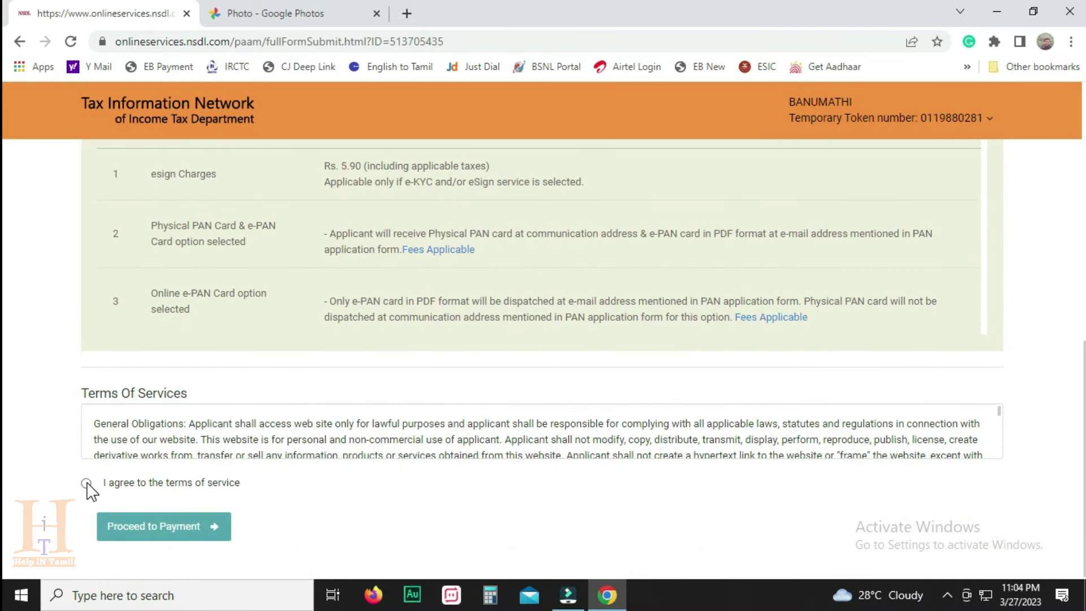
left_click(86, 483)
left_click(191, 527)
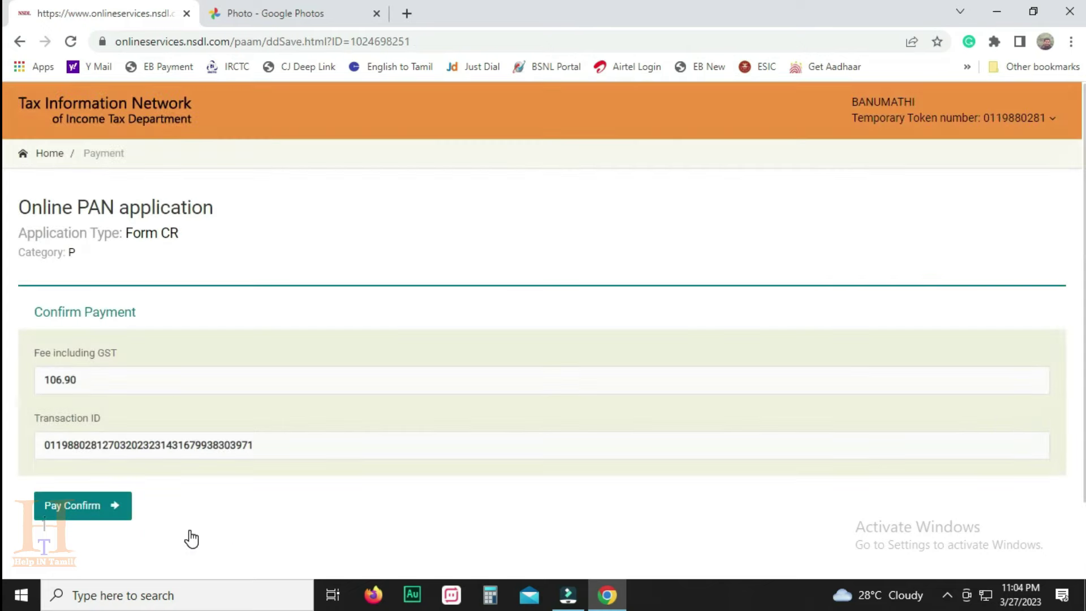
scroll(189, 535, "down", 2)
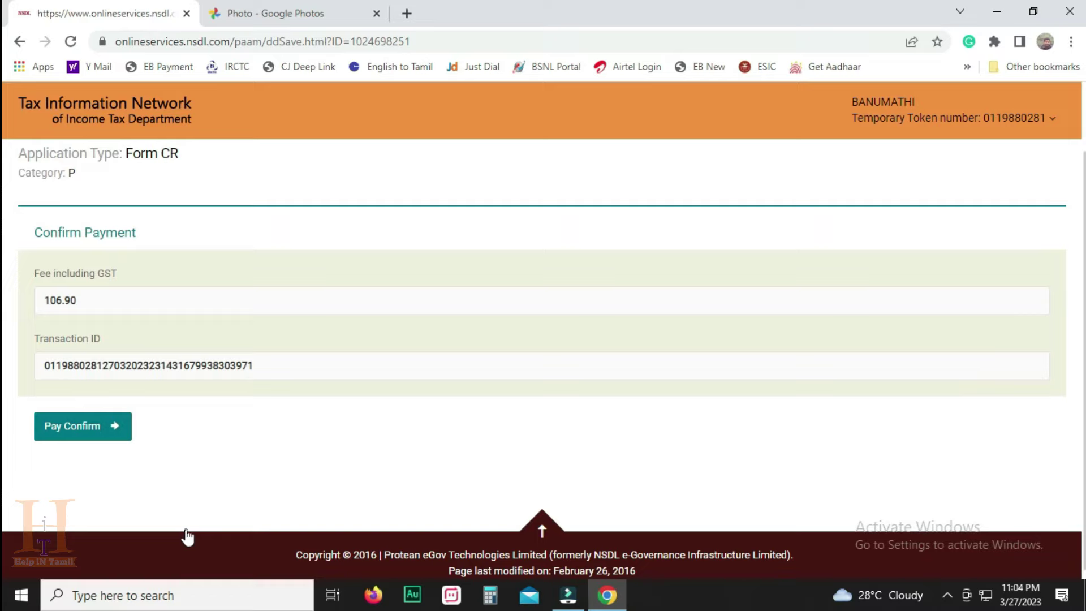
left_click(97, 427)
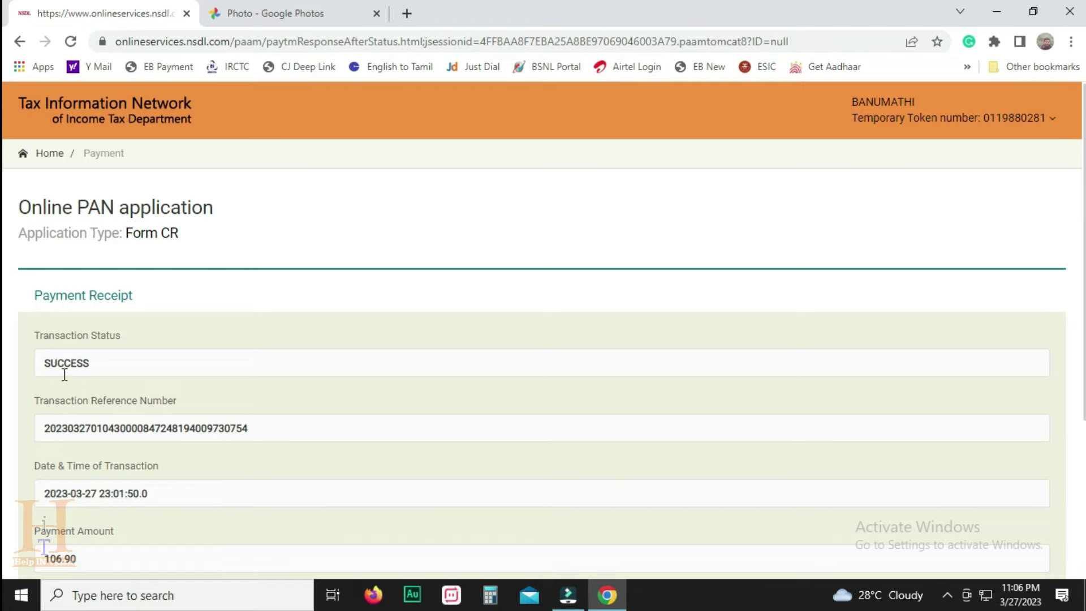
Step: Check the SUCCESS status on the payment receipt and continue
double_click(48, 363)
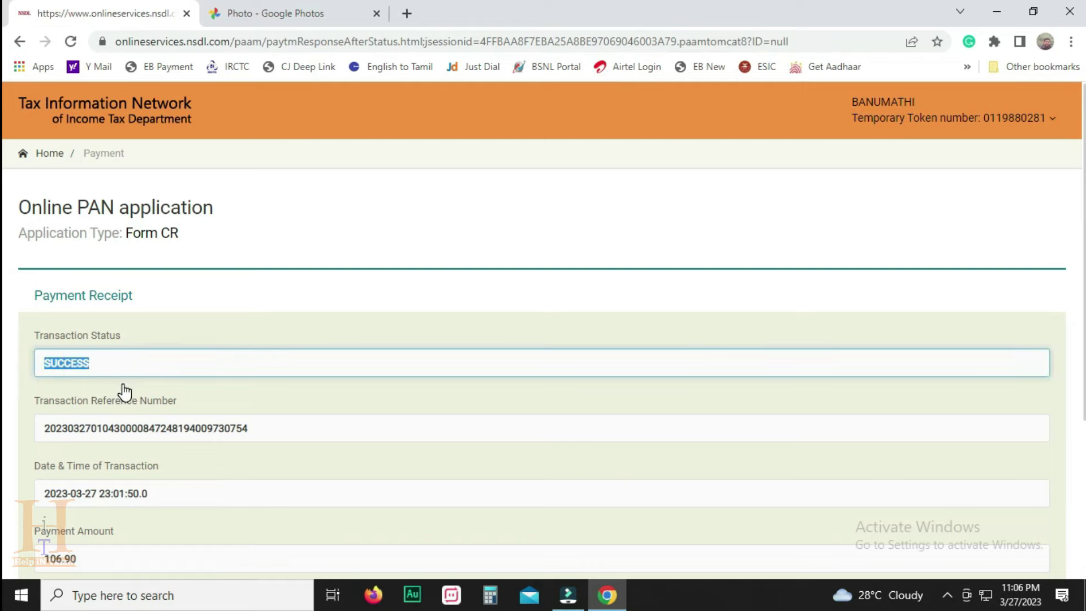
left_click(274, 435)
scroll(273, 435, "down", 4)
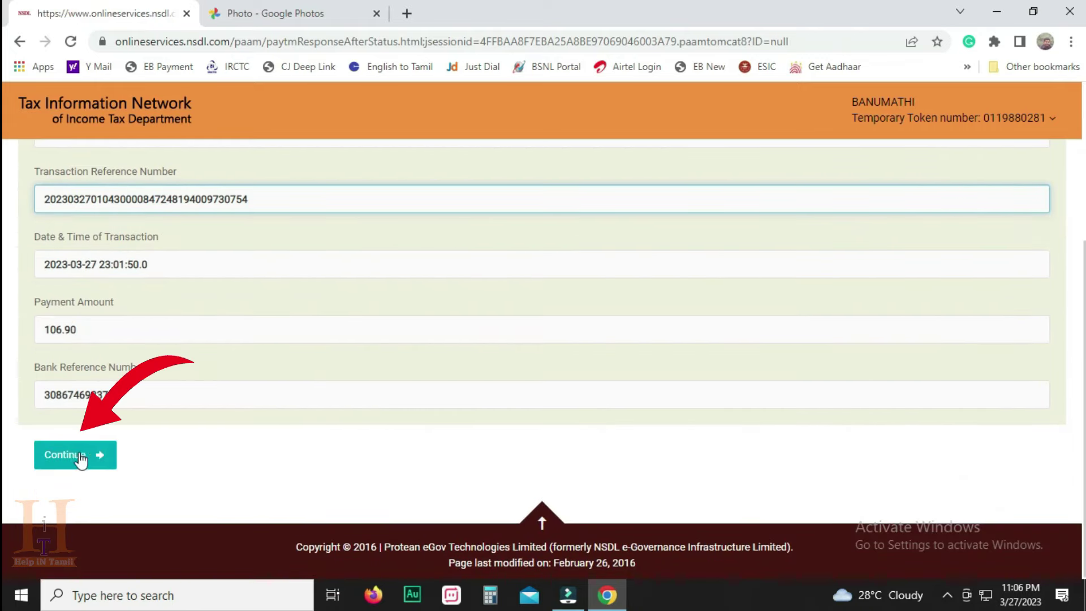
left_click(75, 454)
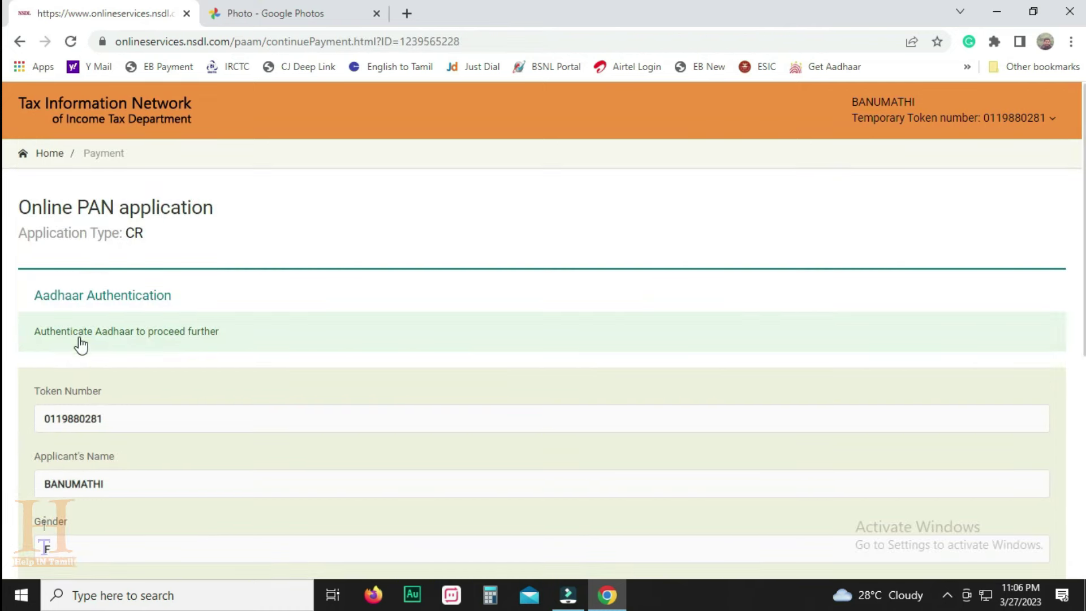
Step: Give Aadhaar consent, authenticate, and continue to the Aadhaar eSign service
scroll(172, 362, "down", 3)
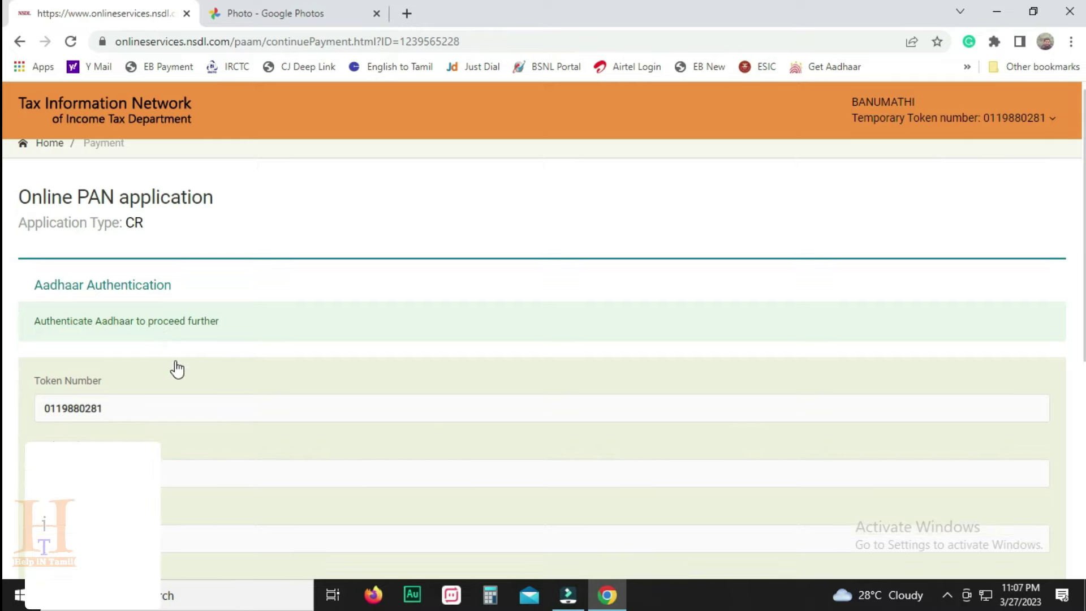
scroll(58, 356, "down", 1)
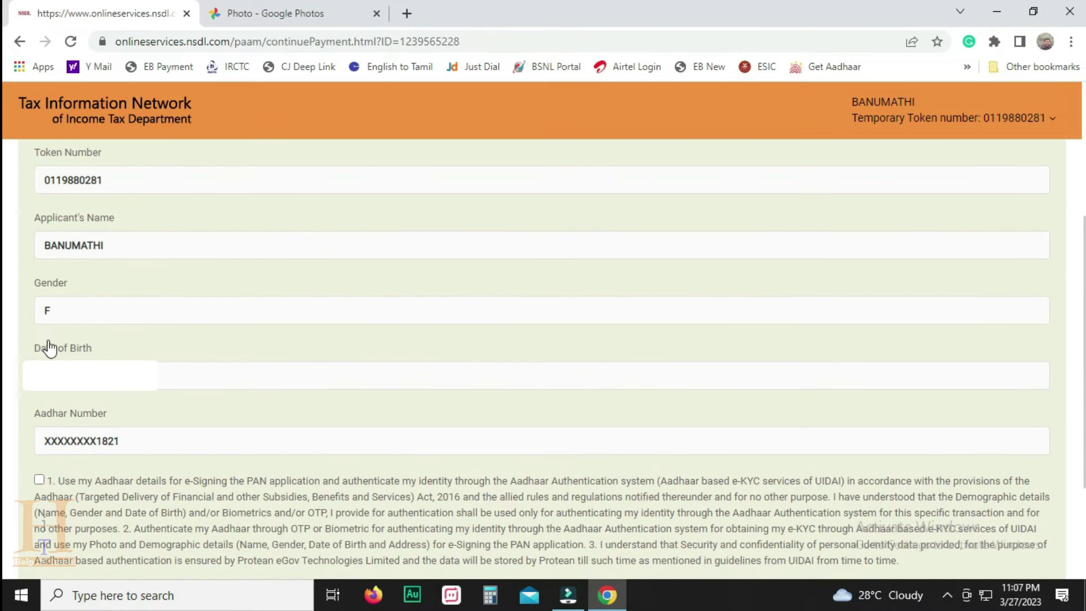
scroll(55, 359, "down", 3)
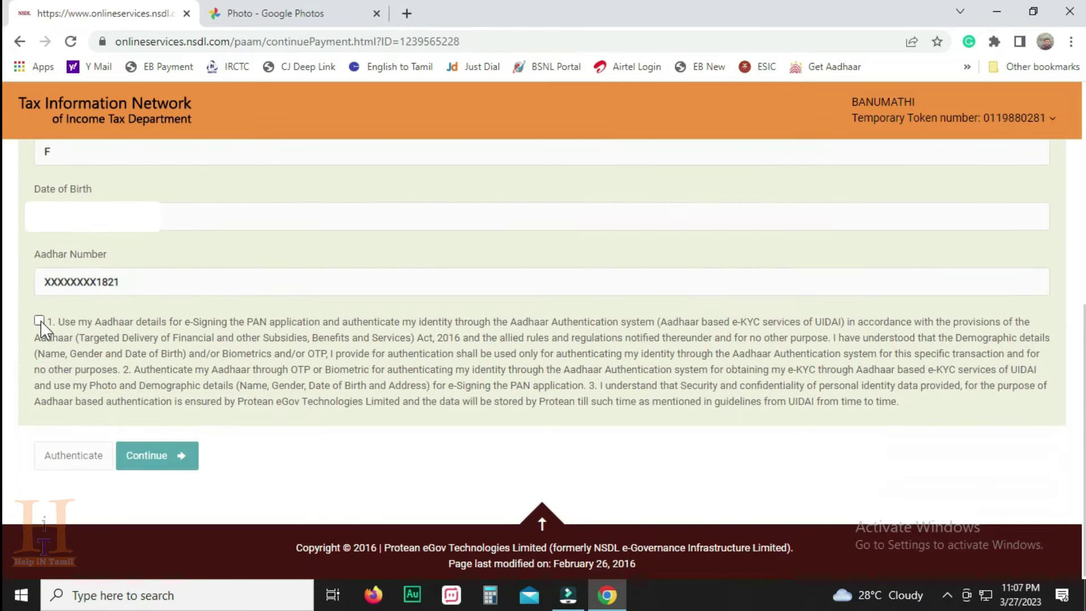
left_click(39, 320)
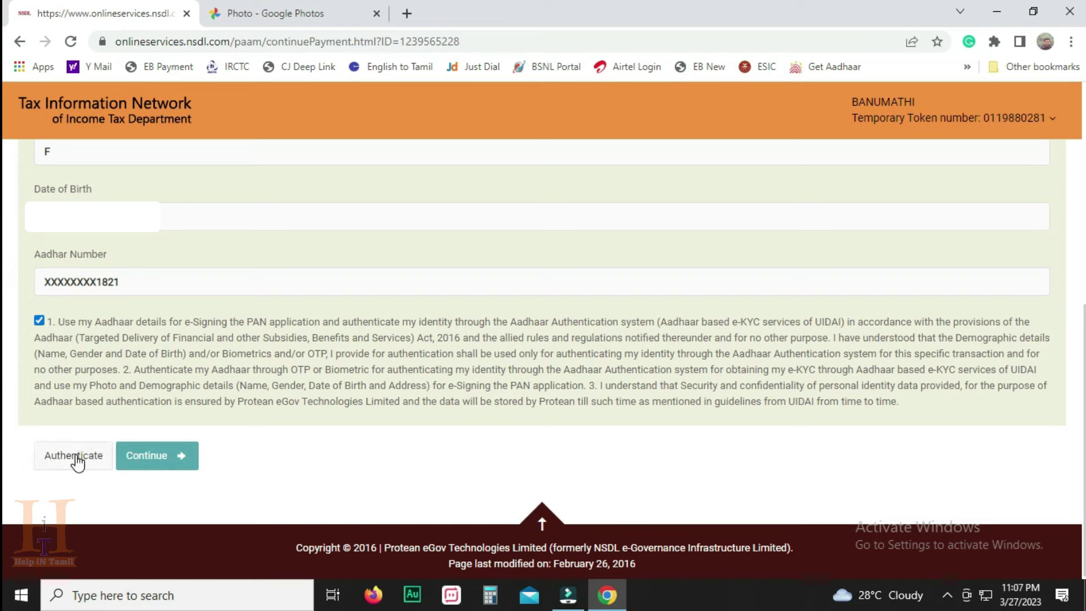
left_click(77, 462)
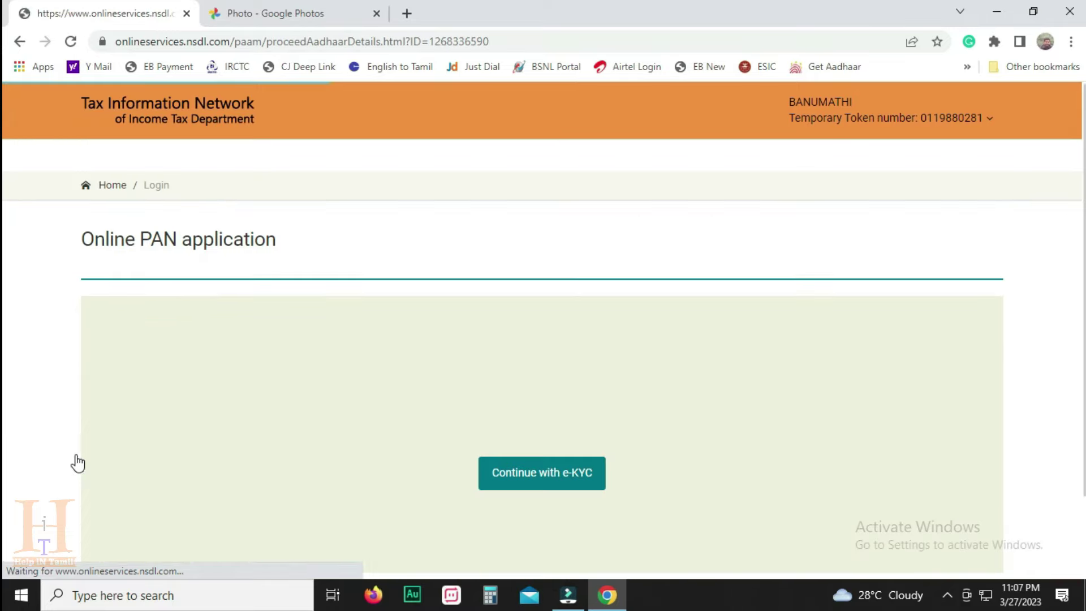
scroll(78, 462, "down", 2)
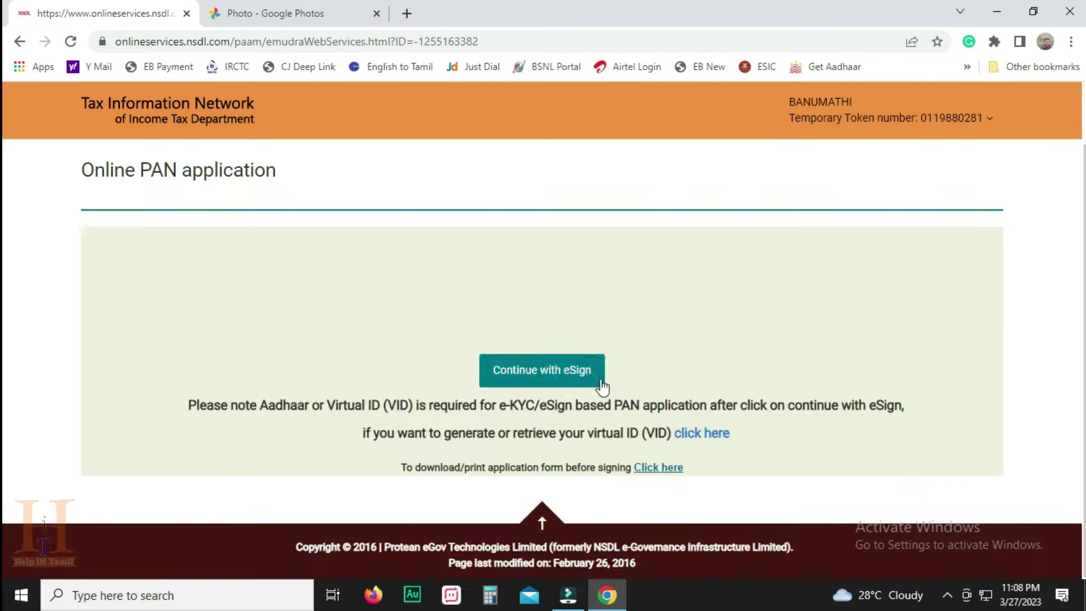
left_click(542, 373)
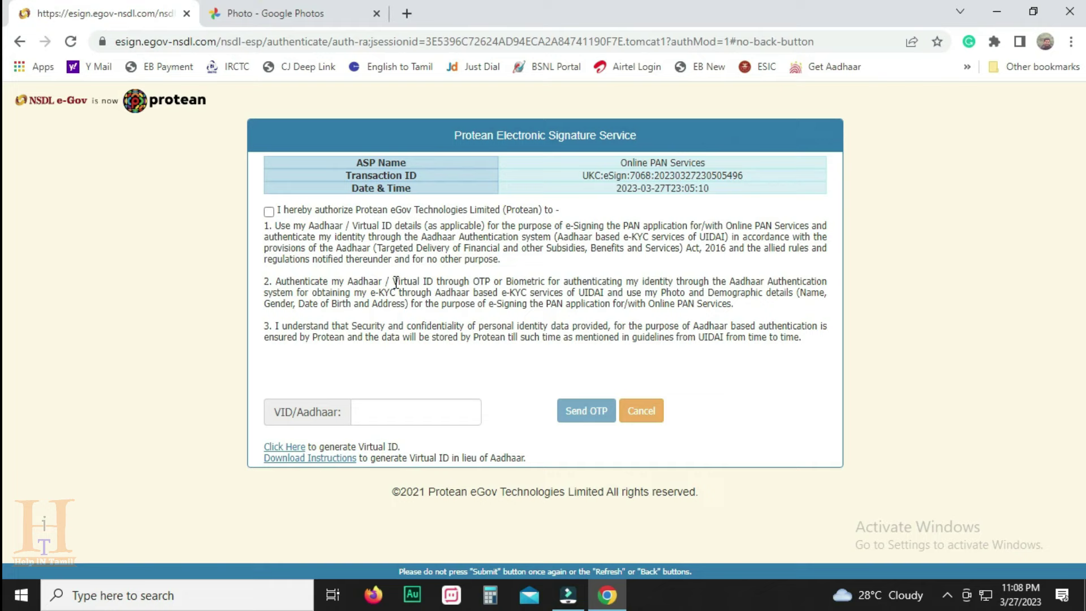
Step: Authorize e-signing and verify it with the Aadhaar one-time password
left_click(268, 211)
left_click(378, 416)
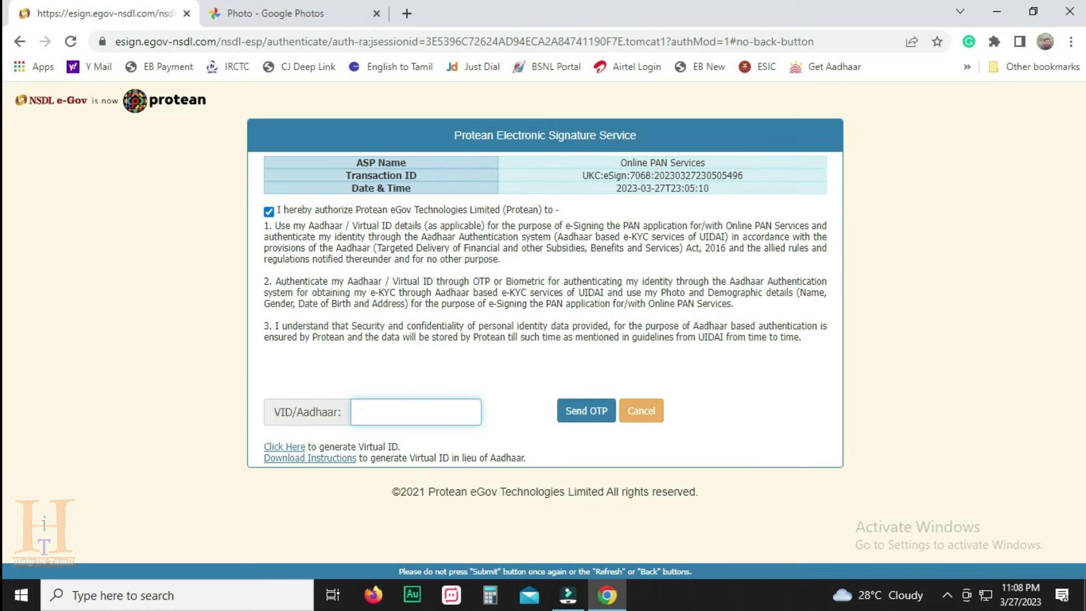
left_click(587, 414)
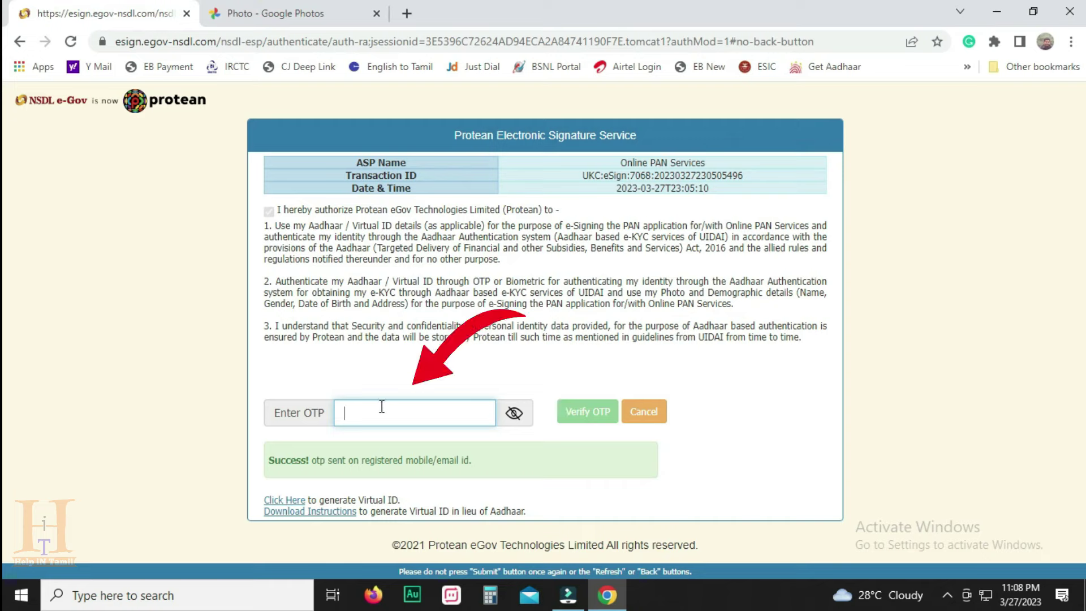
key("ctrl+v")
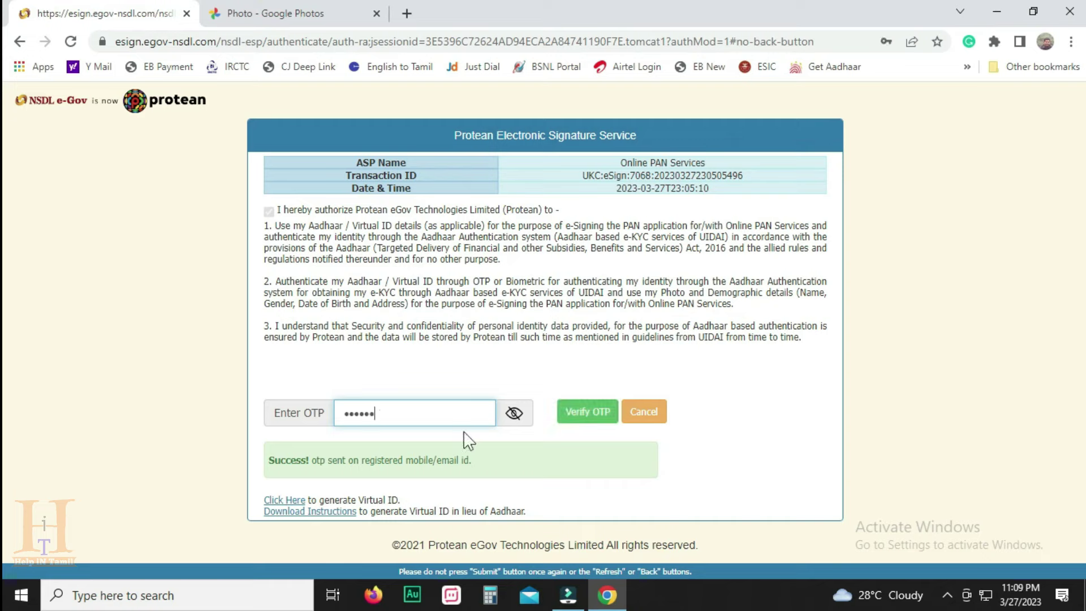
left_click(591, 419)
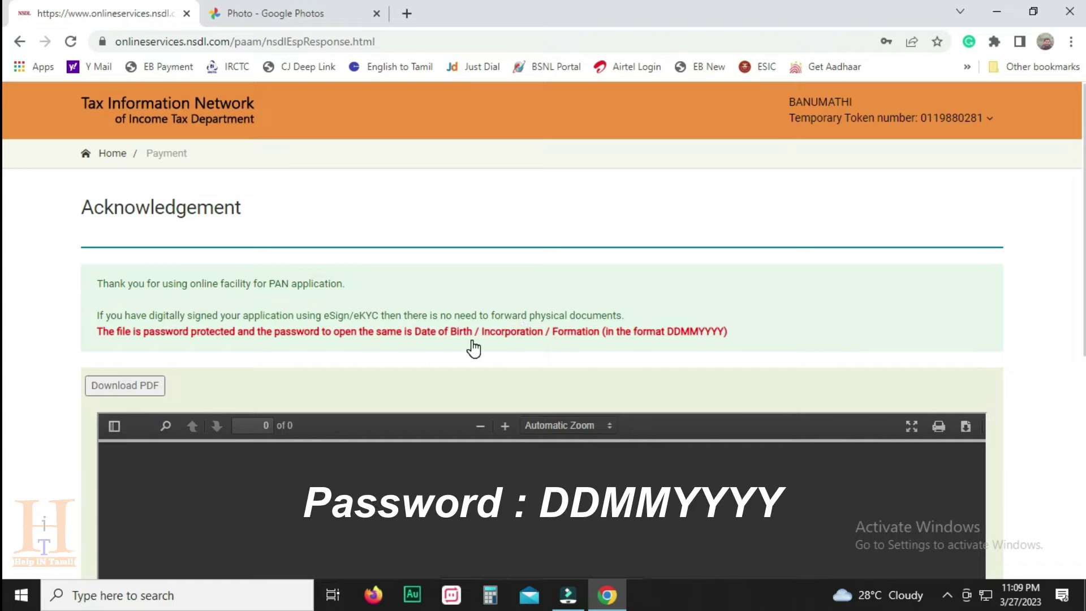
Step: Unlock the acknowledgement PDF with its password
scroll(527, 348, "down", 4)
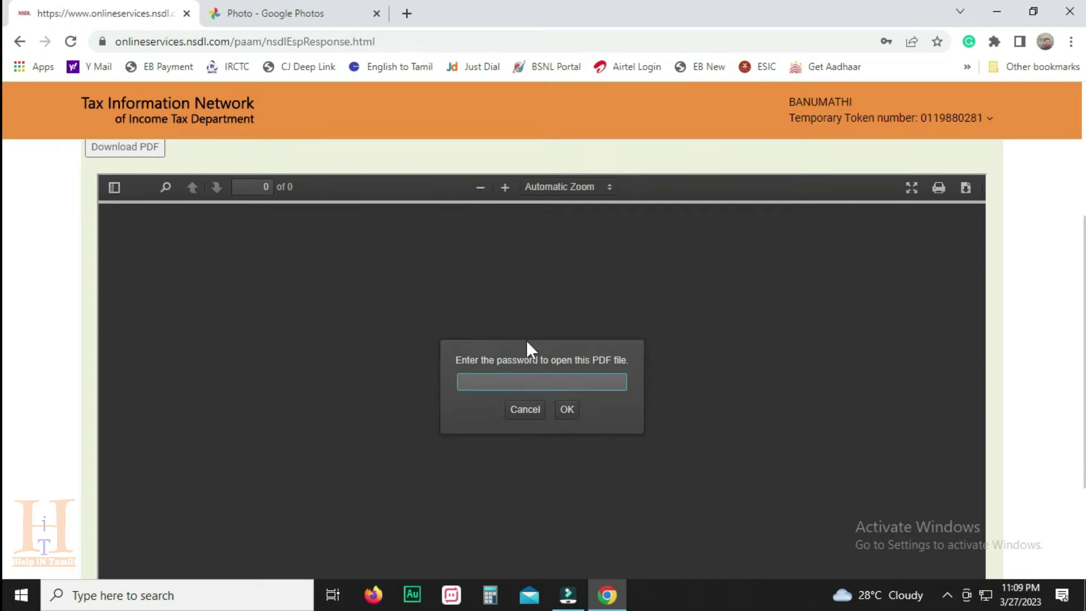
type("********")
left_click(568, 408)
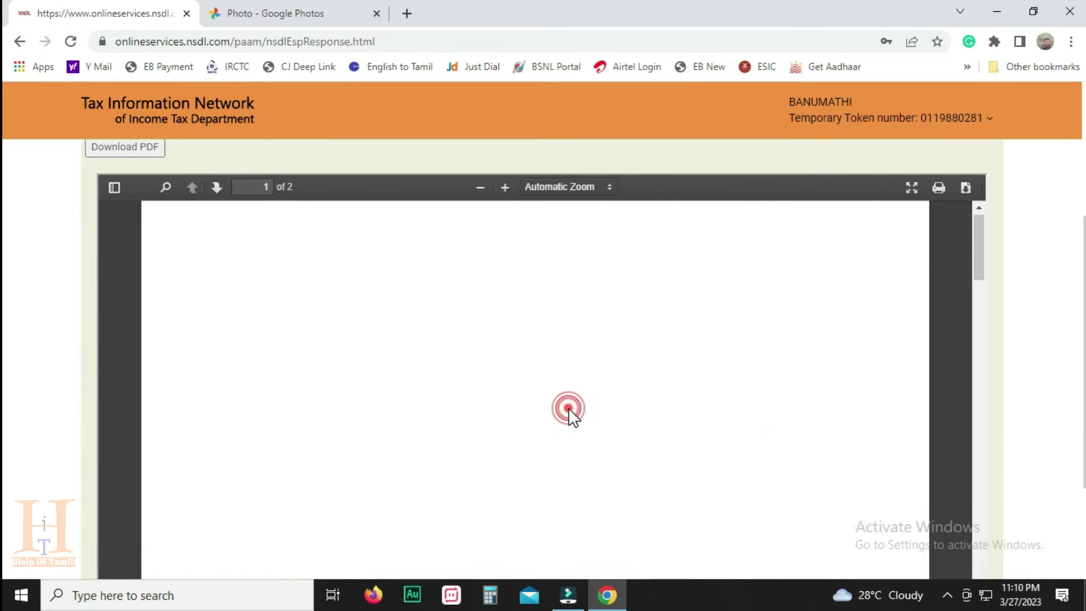